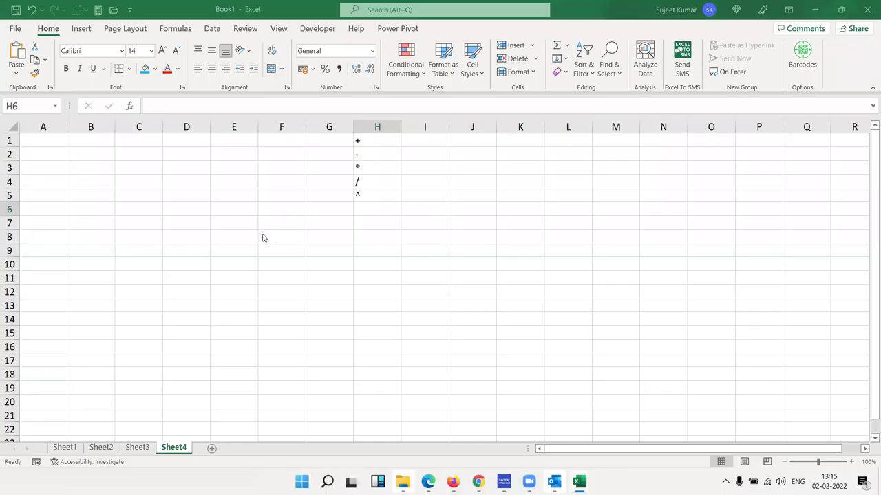
Enter 52 in B2 and 63 in B3 on Sheet4
ctrl+scroll(185, 206, up, 5)
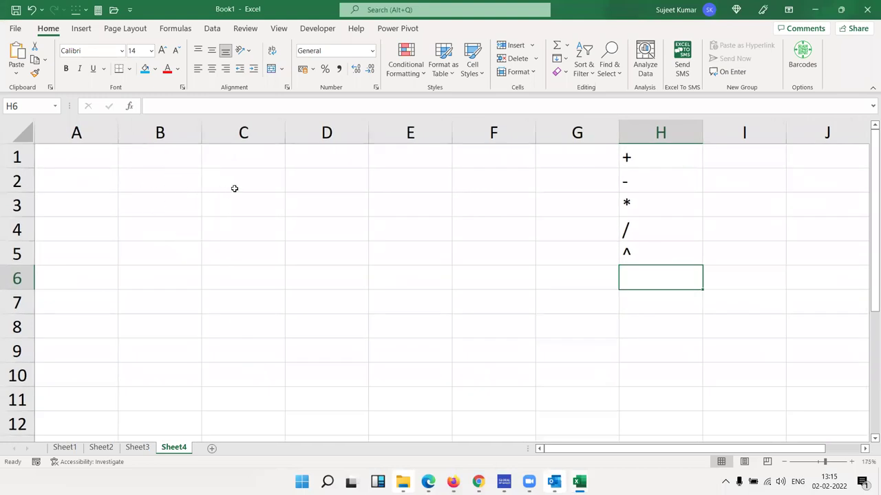
click(180, 161)
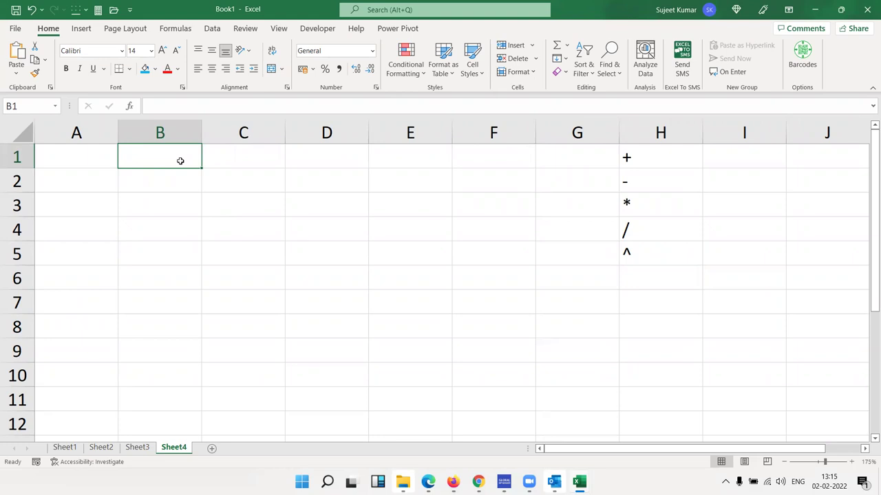
key(Down)
text(5)
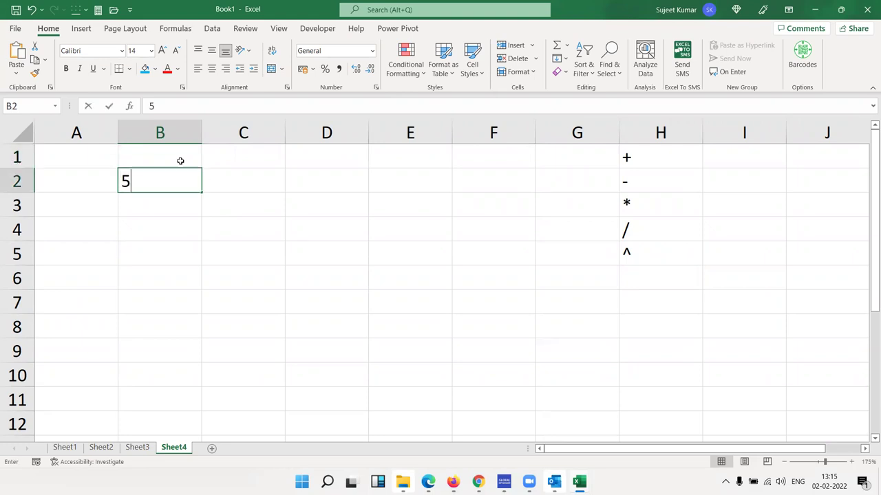
text(2)
key(Return)
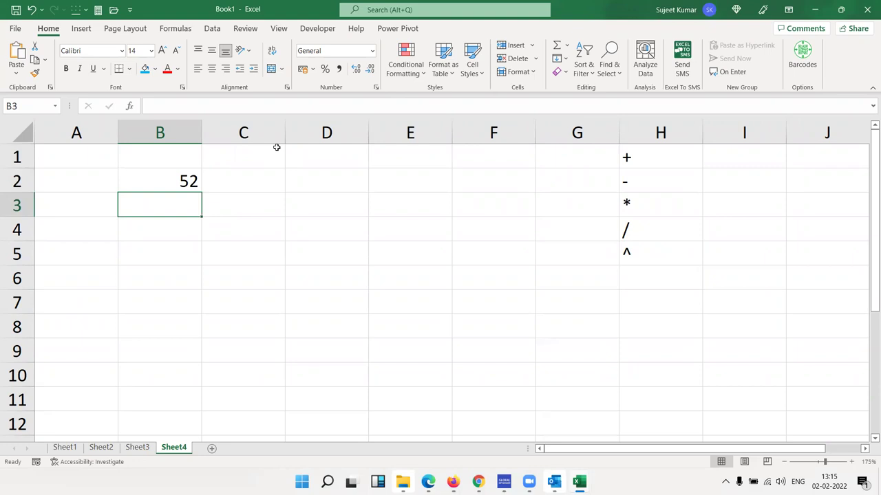
text(63)
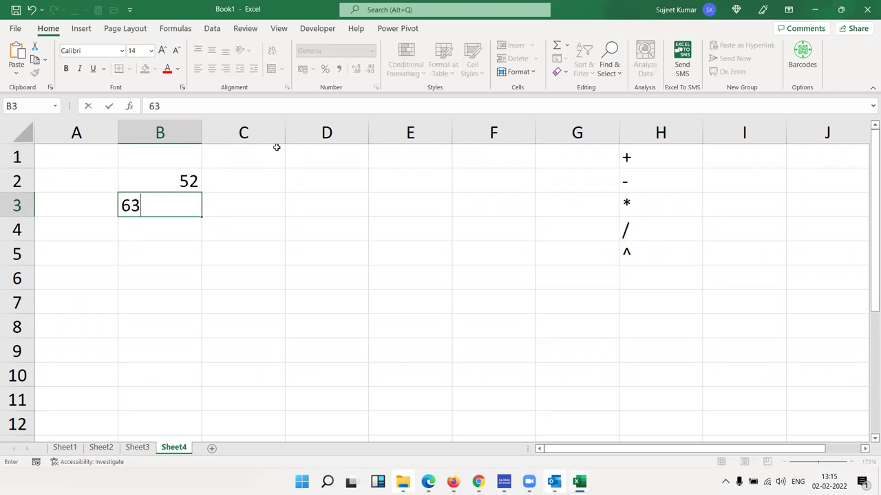
key(Return)
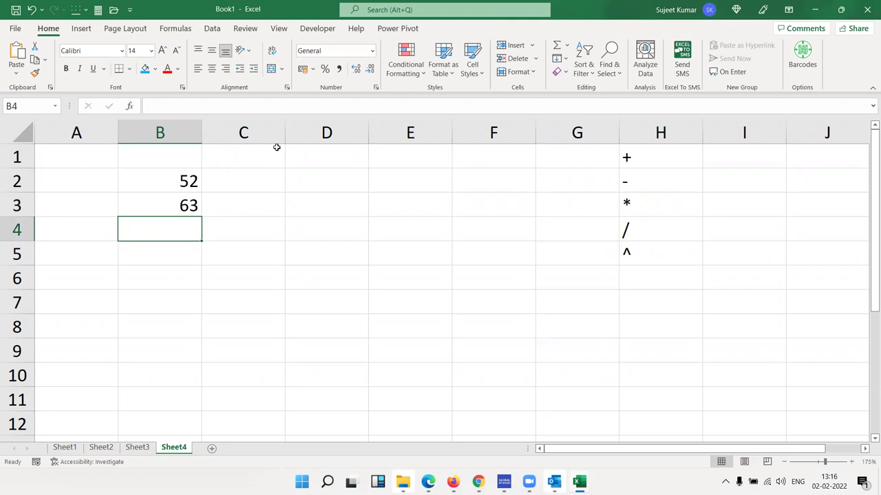
Build the formula =B2+B3 in B4 by pointing at the cells
text(=)
key(Up)
key(Up)
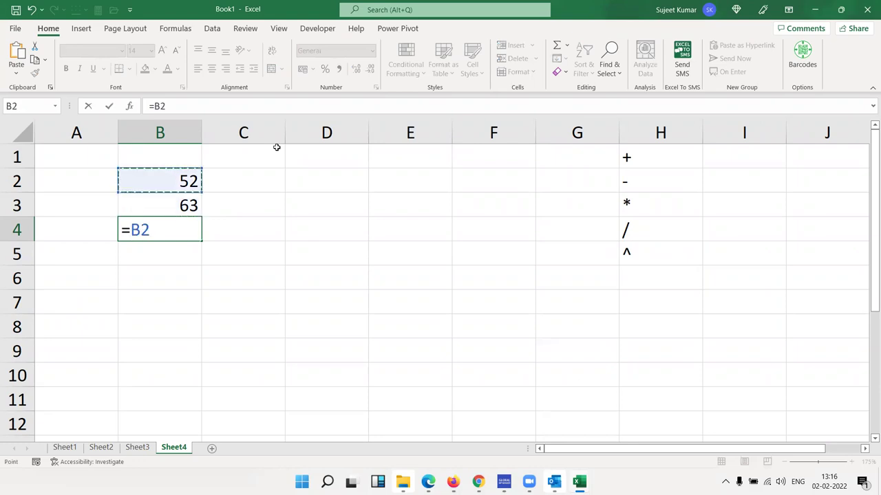
text(+)
key(Up)
key(Return)
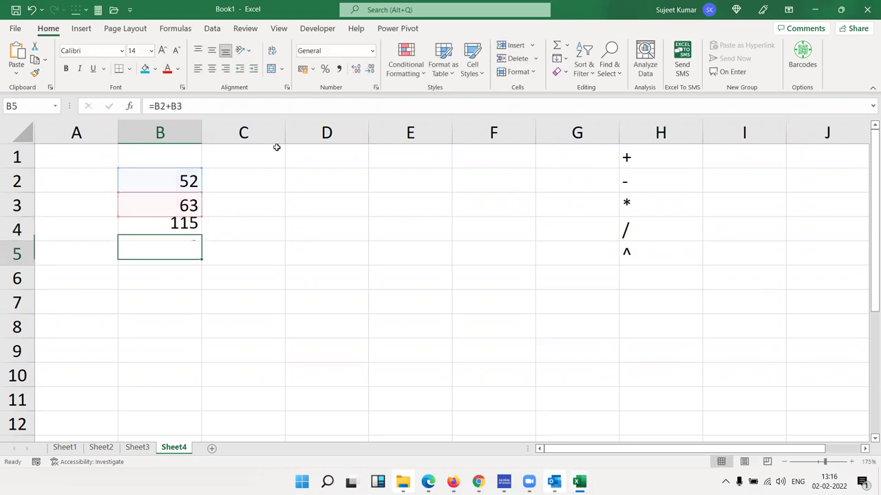
Total B2:B3 in C4 with =SUM(B2:B3)
key(Up)
key(Right)
text(=sum)
key(Tab)
key(Left)
key(Up)
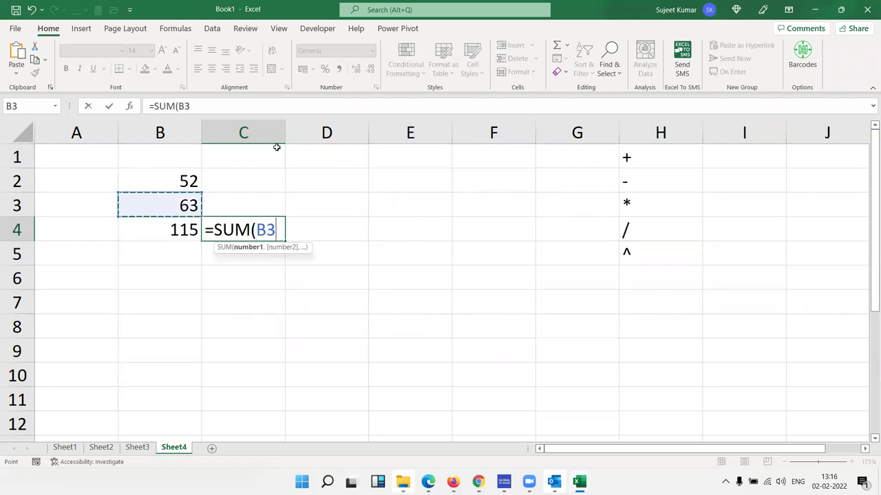
key(shift+Up)
key(Return)
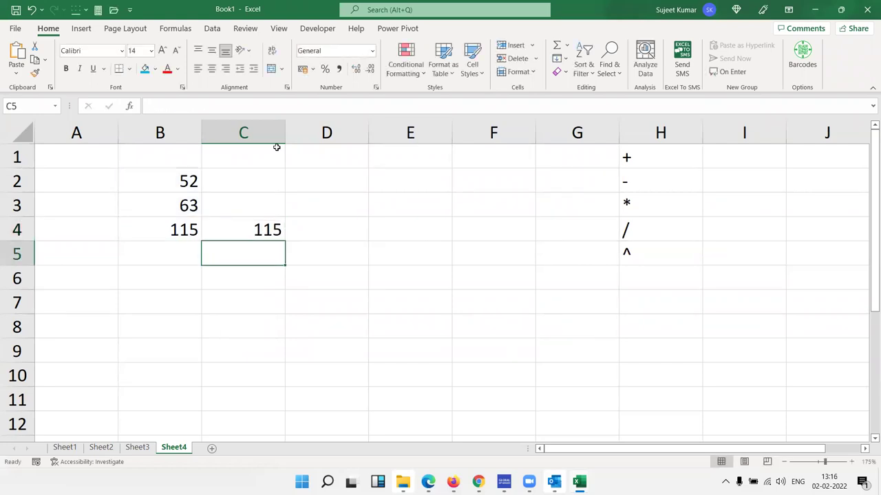
Inspect the C4 and B4 formulas in edit mode without changing them
key(Up)
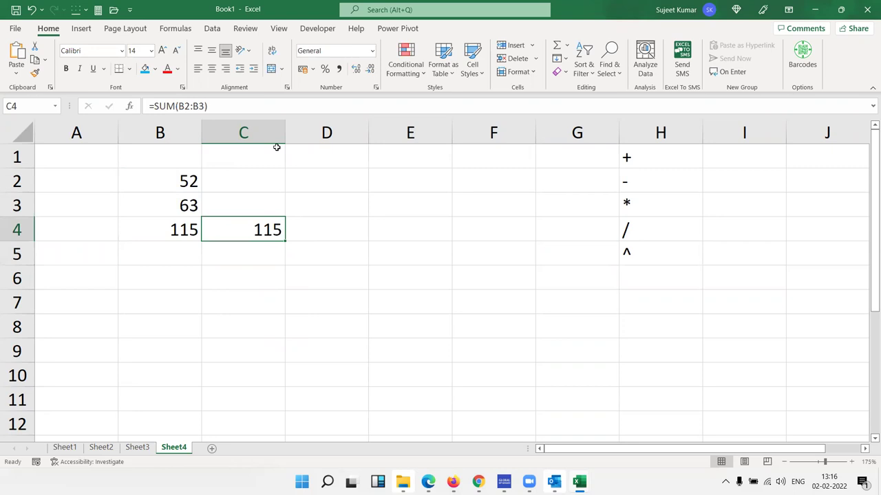
key(F2)
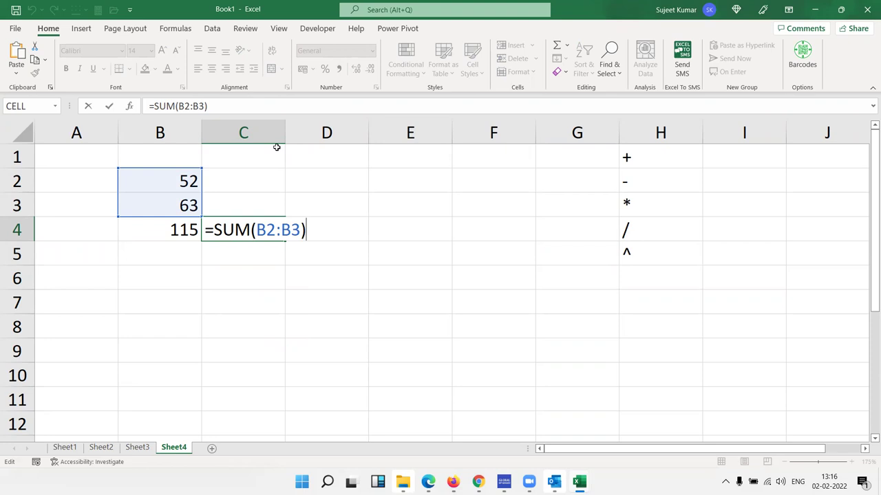
key(Return)
key(Up)
key(Left)
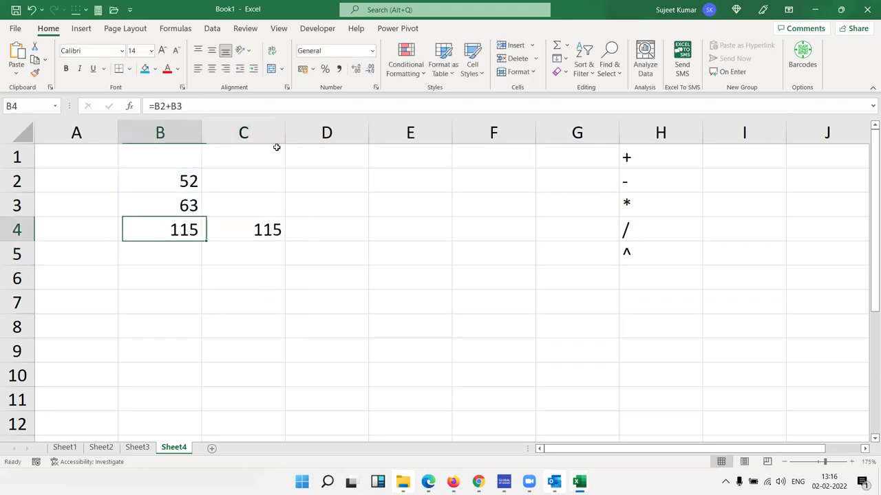
key(F2)
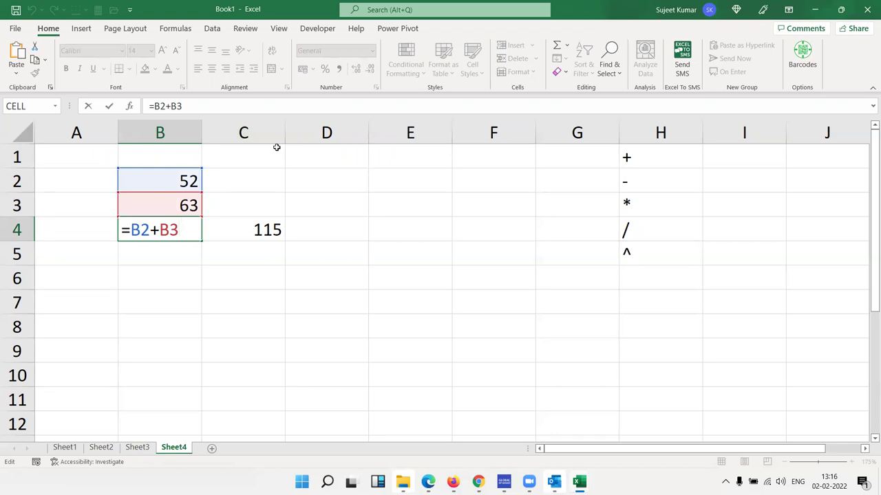
key(ctrl+shift+Left)
key(ctrl+shift+Left)
key(ctrl+shift+Left)
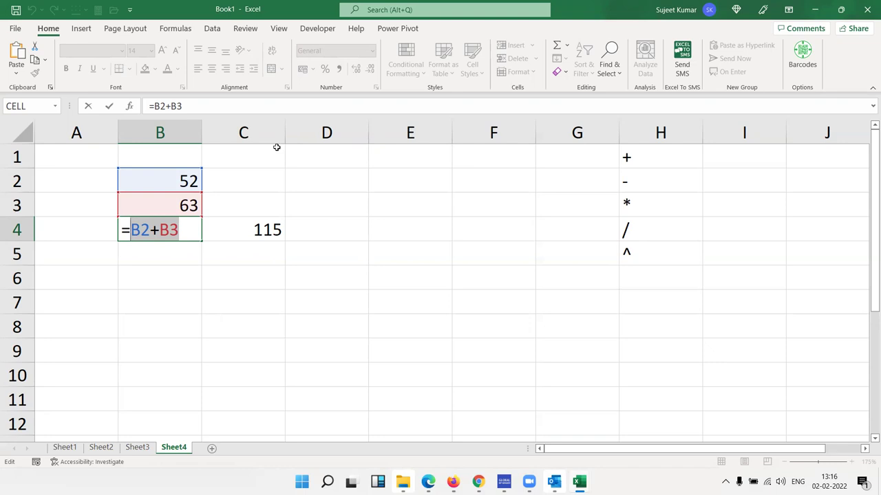
key(Return)
key(Down)
key(Left)
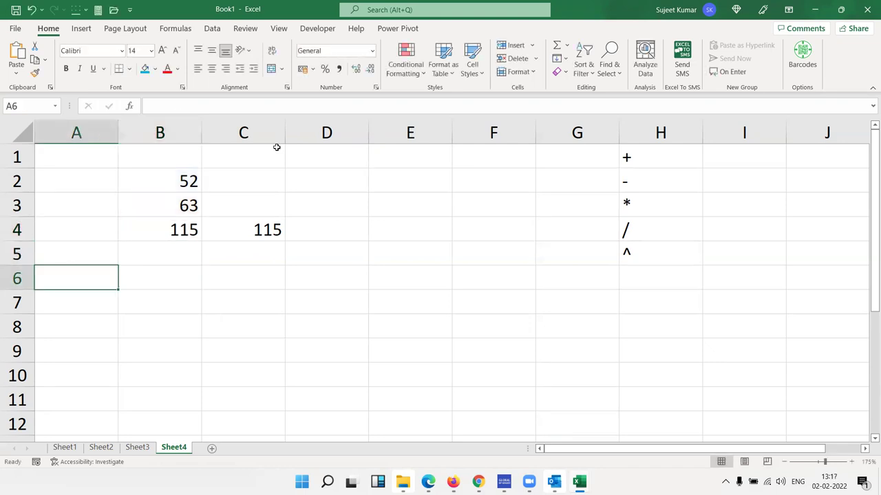
Enter headings Q1 and Q2 in A6:B6 with 60 and 62 beneath
text(Q1)
key(Tab)
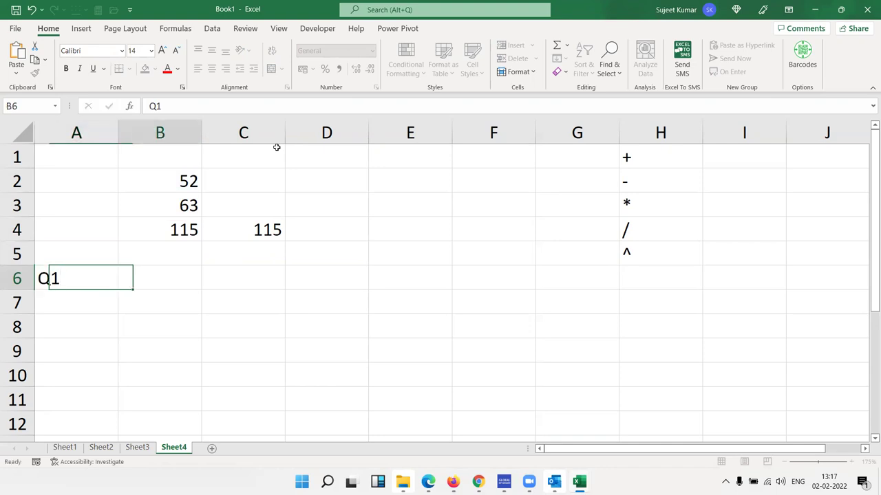
text(Q2)
key(Return)
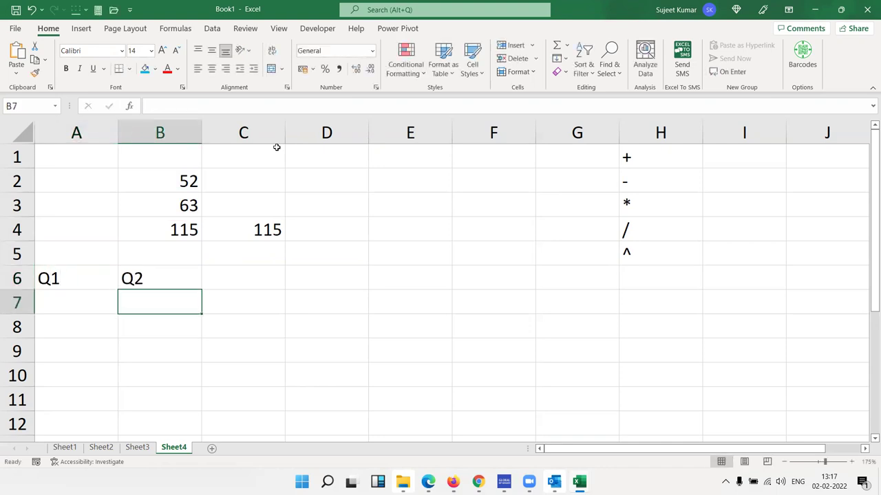
text(60)
key(Tab)
text(62)
key(Tab)
Add the heading Gr in C6
key(Up)
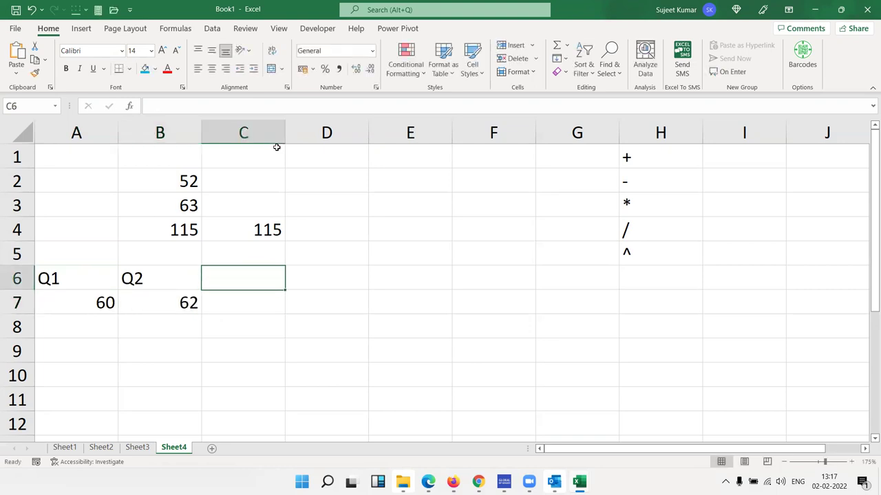
key(F2)
text(Gr)
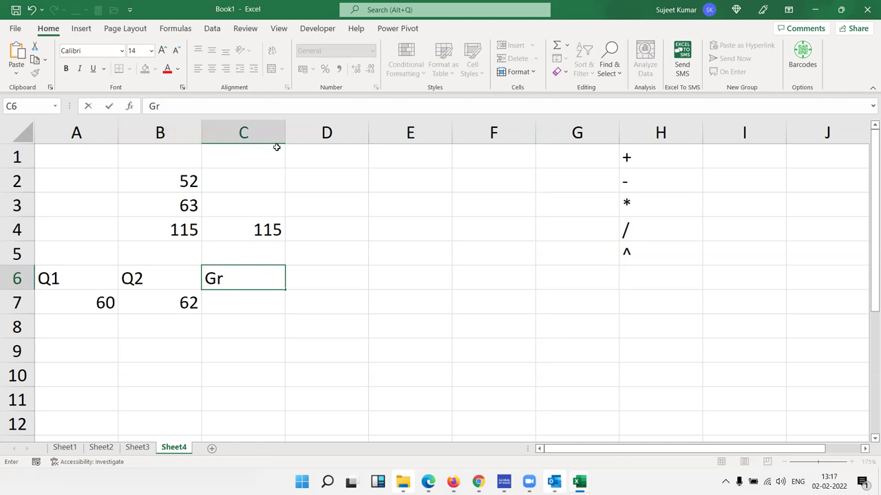
key(Return)
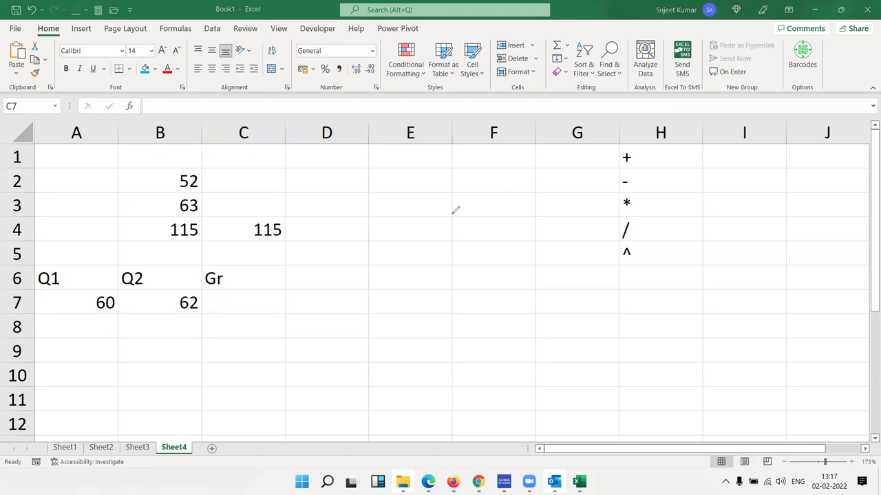
Handwrite (Q2 − Q1) over Q1 in ink across columns E–H, undoing one bad stroke
drag(392, 183, 429, 189)
key(ctrl+z)
drag(393, 191, 416, 235)
mouse_move(383, 195)
mouse_down()
mouse_move(468, 231)
mouse_move(526, 213)
mouse_up()
mouse_move(545, 167)
mouse_down()
mouse_move(544, 177)
mouse_move(596, 204)
mouse_up()
drag(601, 165, 601, 212)
drag(370, 278, 443, 275)
drag(568, 272, 657, 264)
drag(559, 295, 584, 329)
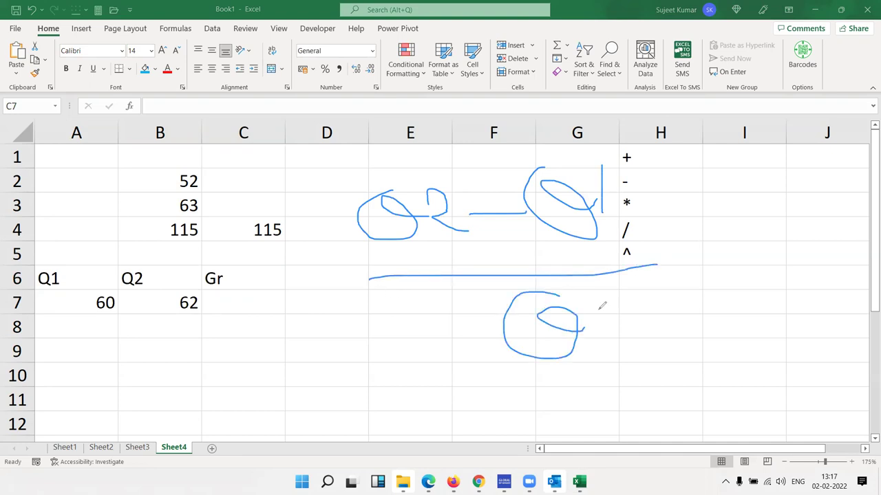
drag(602, 295, 613, 346)
Enter =(B7-A7)/A7 in C7 and format it as a percentage, showing 3%
click(247, 301)
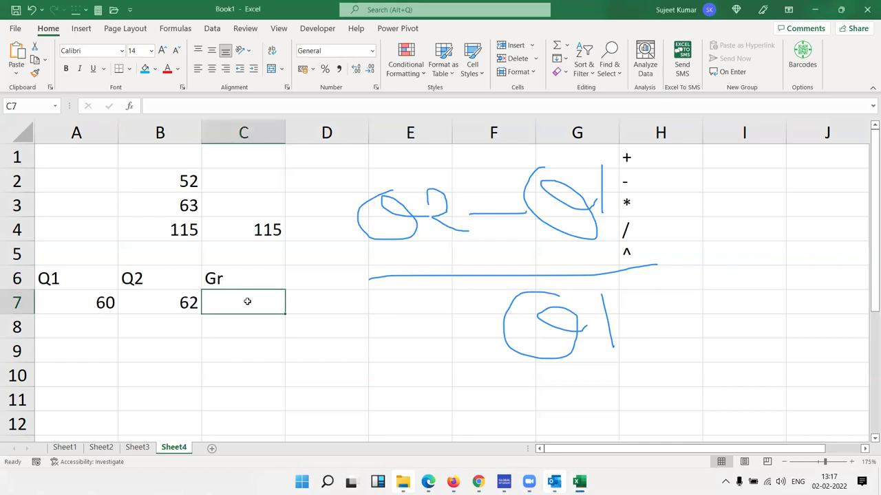
text(=)
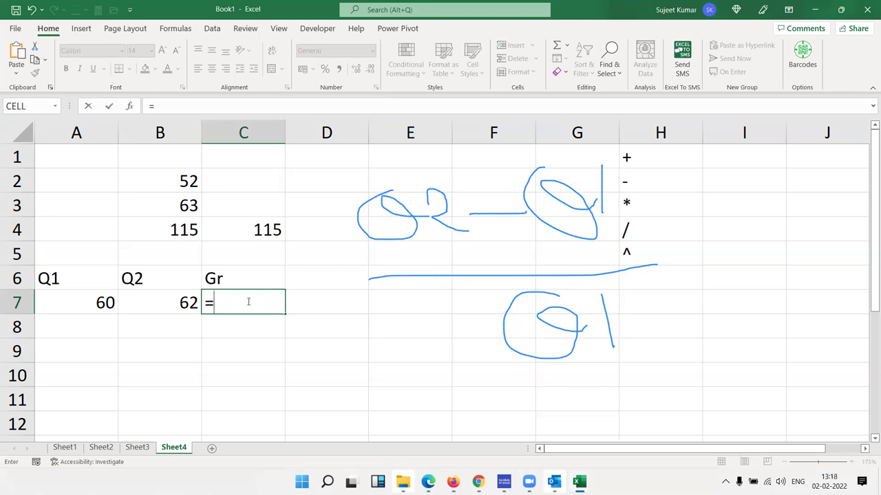
text(()
key(Left)
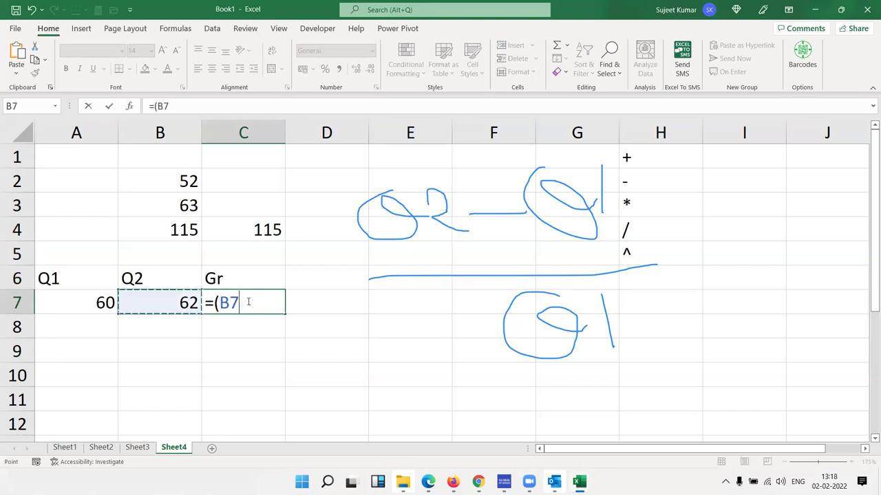
text(-)
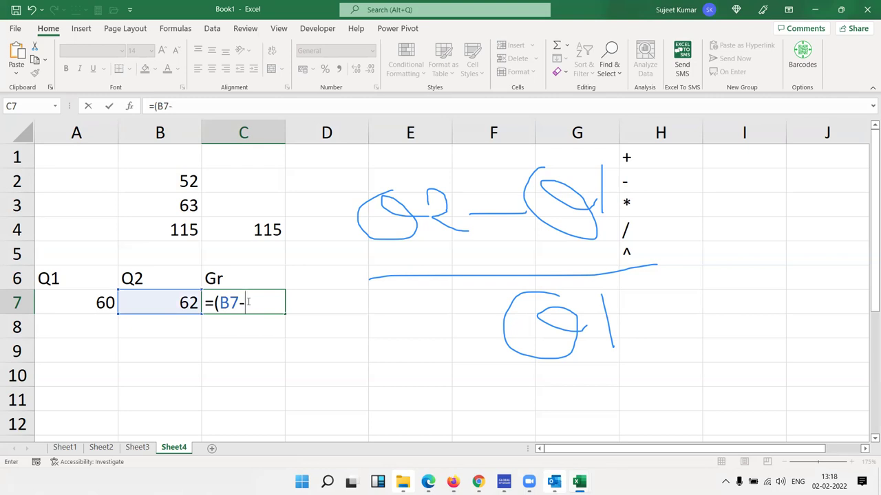
key(Left)
key(Left)
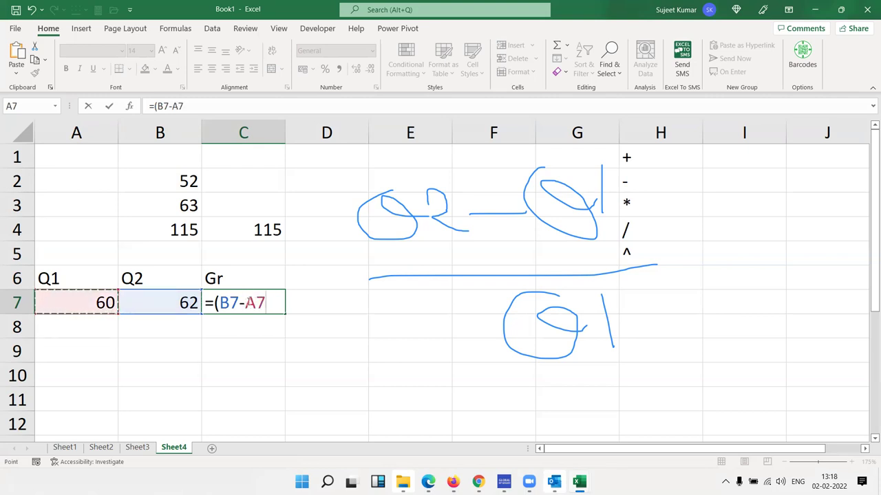
text()/)
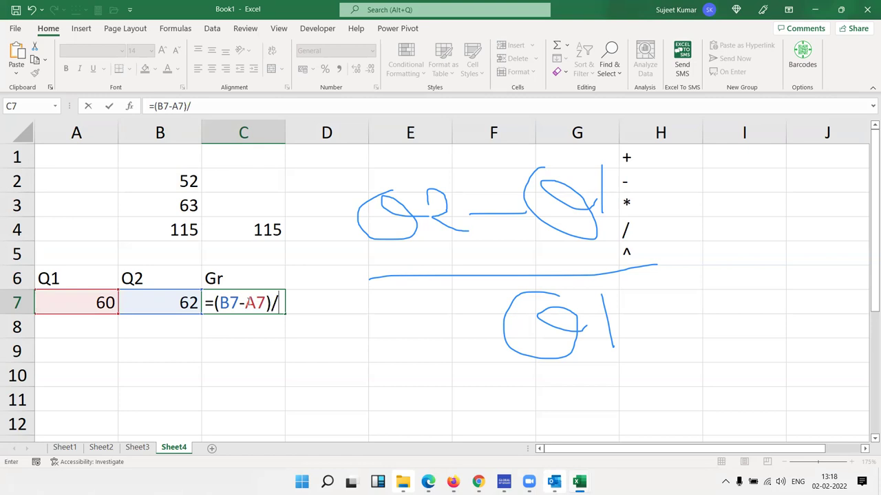
key(Left)
key(Left)
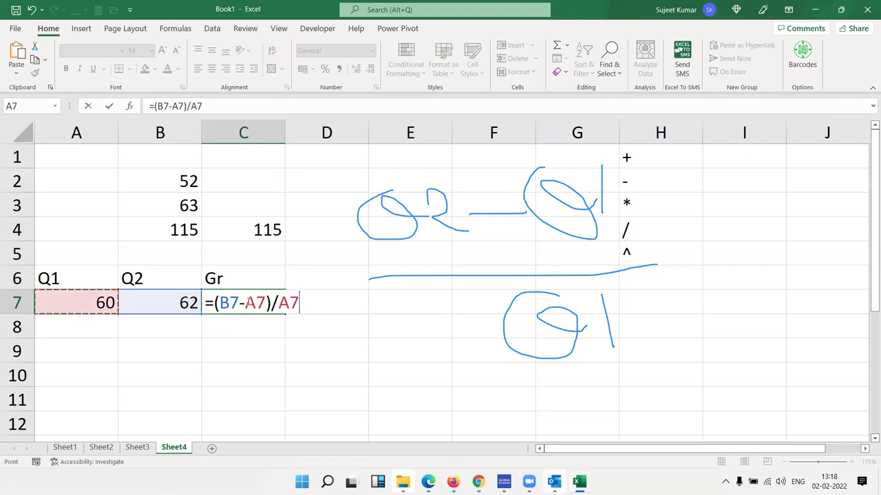
key(Return)
click(248, 302)
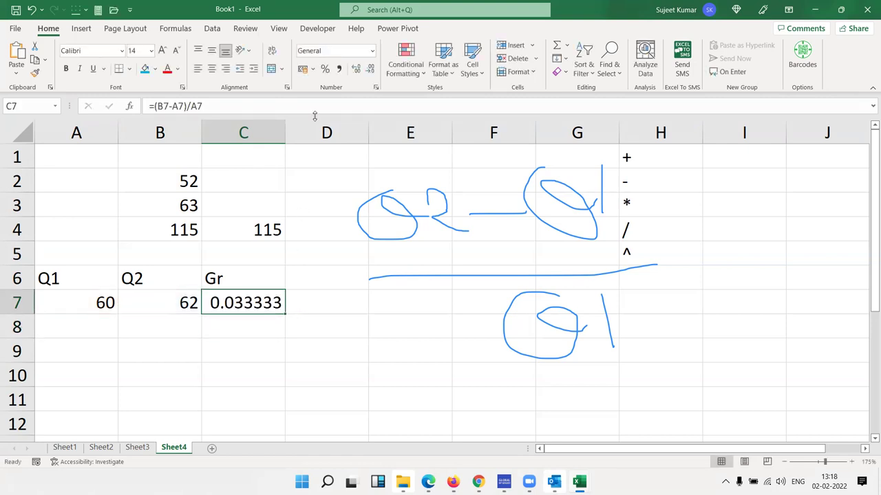
click(325, 70)
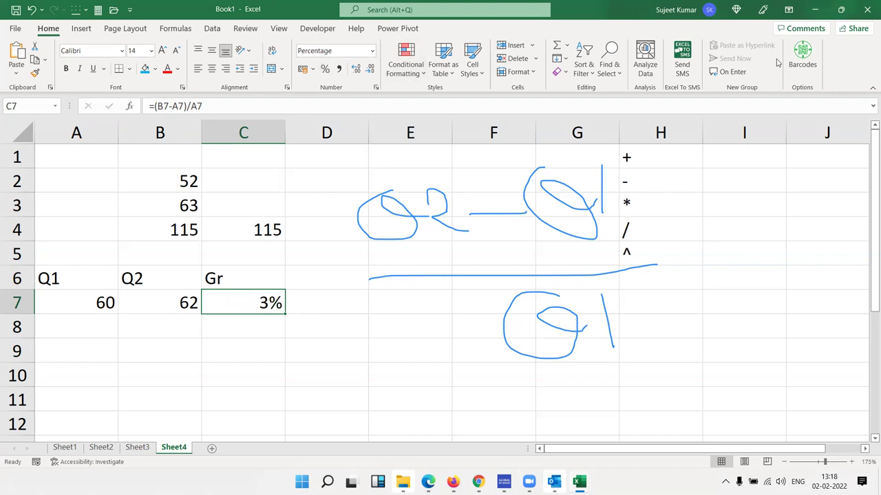
Check C7's formula, erase all ink annotations, then select A9
double_click(254, 296)
key(Escape)
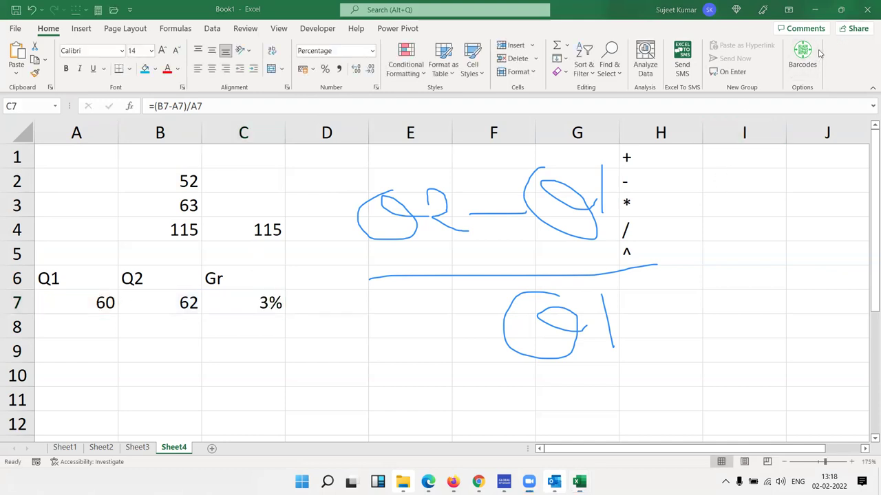
key(e)
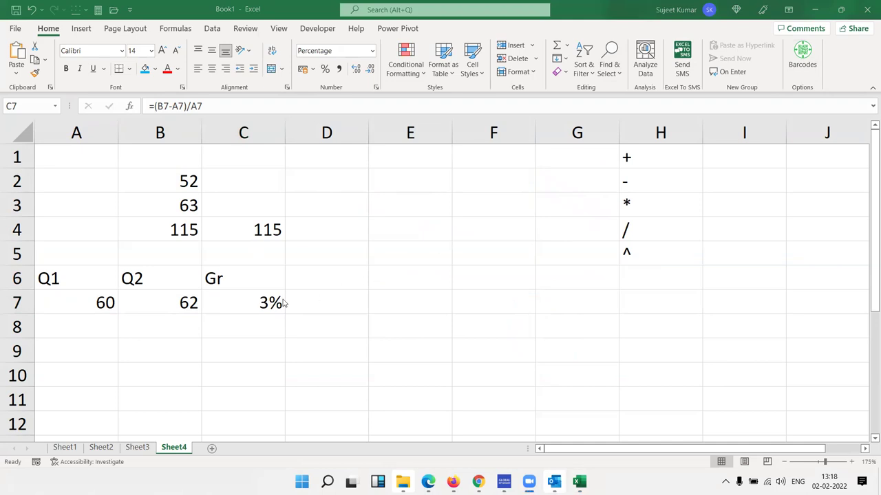
double_click(270, 304)
key(Escape)
click(225, 304)
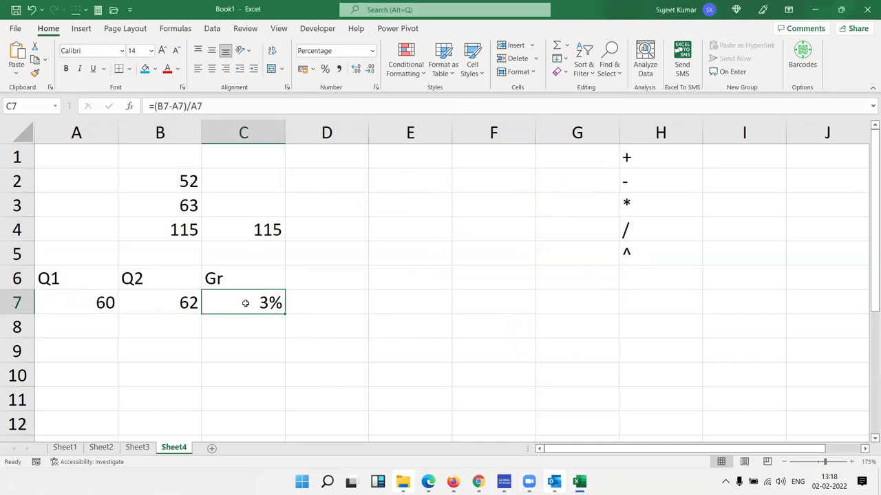
click(81, 356)
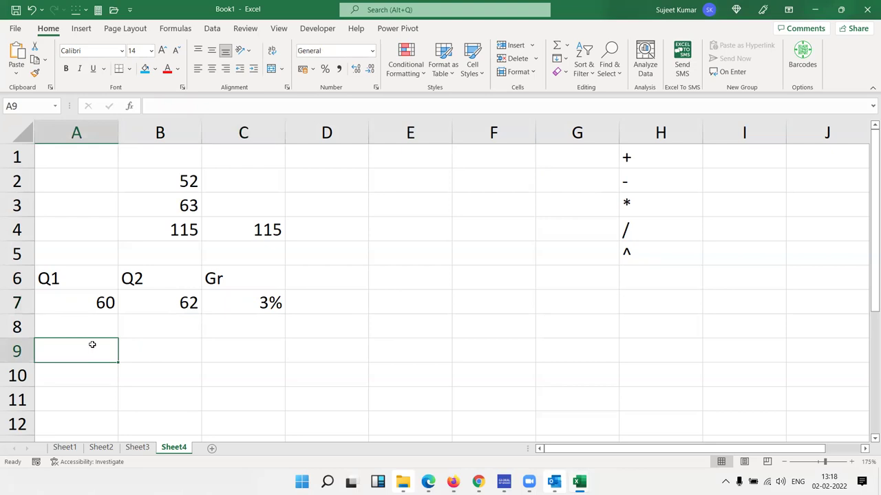
Label A9:A11 as P, R and T
text(P)
key(Return)
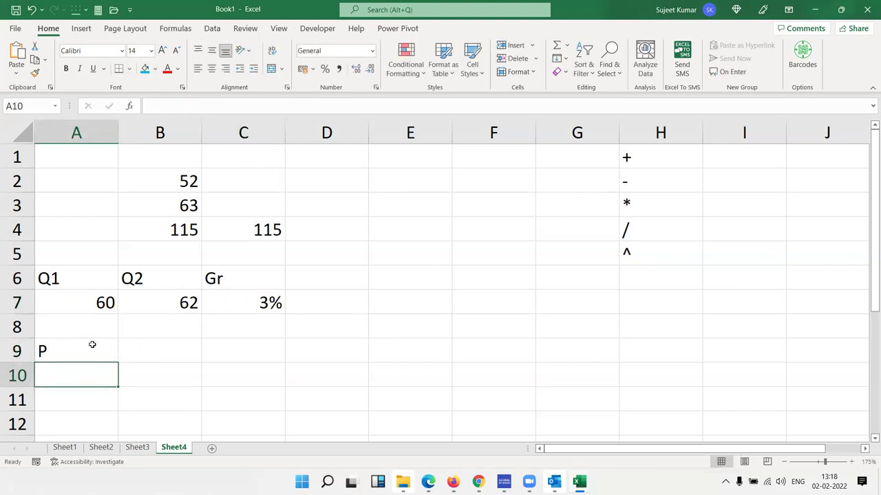
text(R)
key(Return)
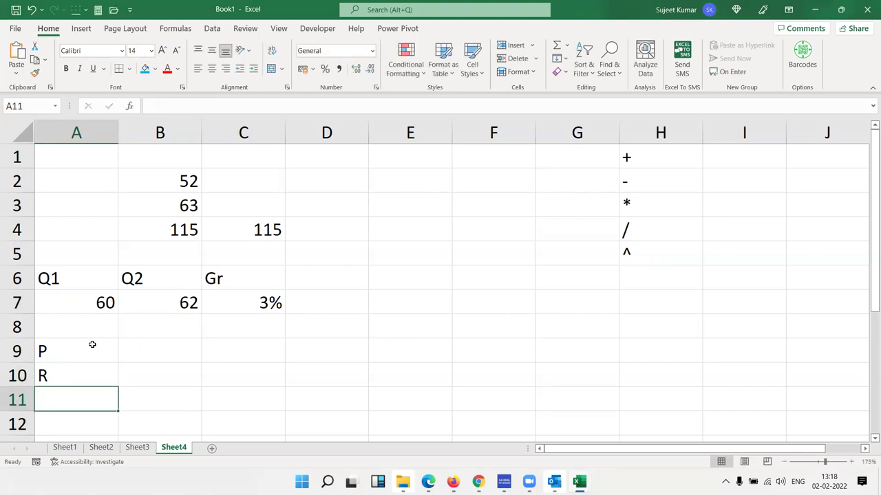
key(Up)
key(Up)
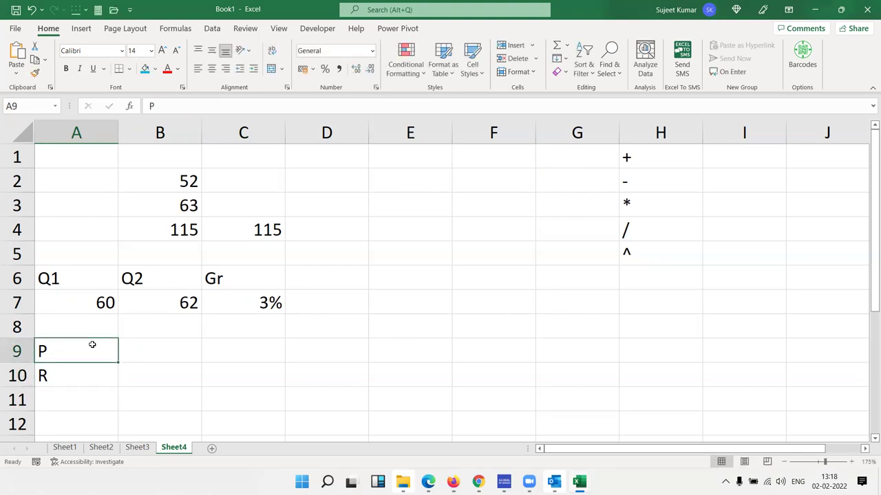
key(Down)
key(Down)
text(T)
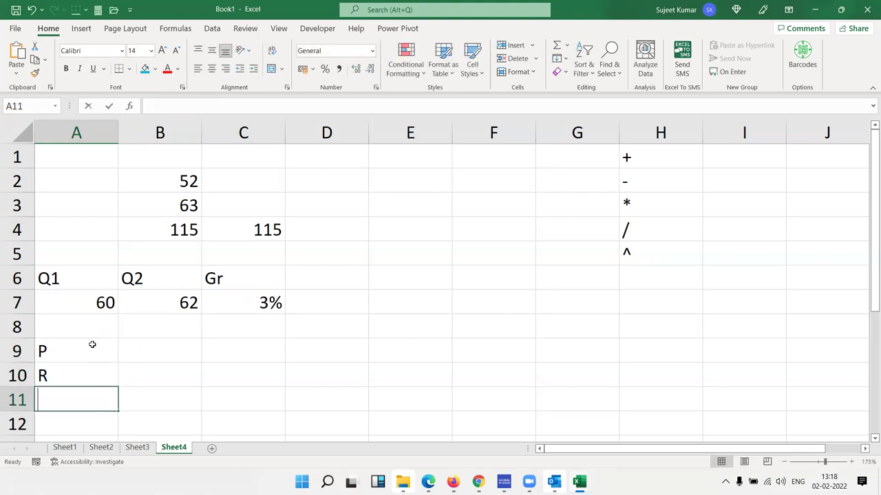
key(Return)
key(Up)
Enter 50000, 8% and 3 in B9:B11, correcting the principal's digits
key(Up)
key(Up)
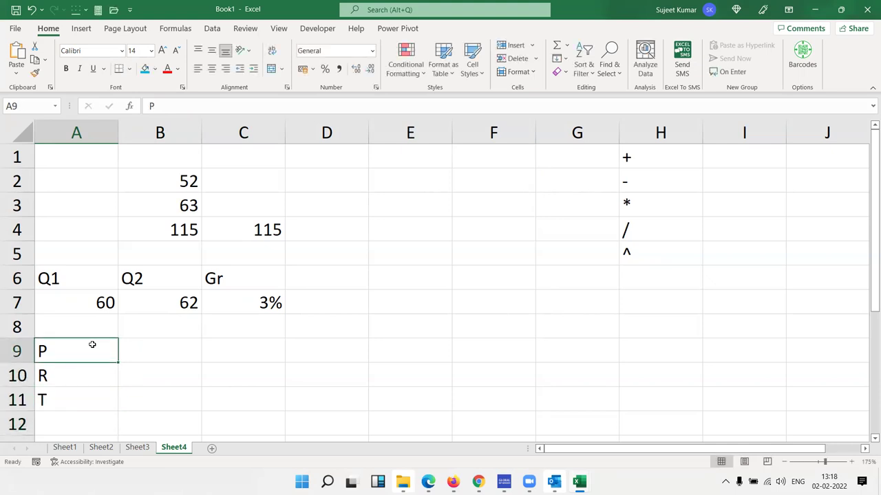
key(Right)
text(5000)
key(Return)
key(Up)
key(F2)
key(BackSpace)
key(BackSpace)
key(Return)
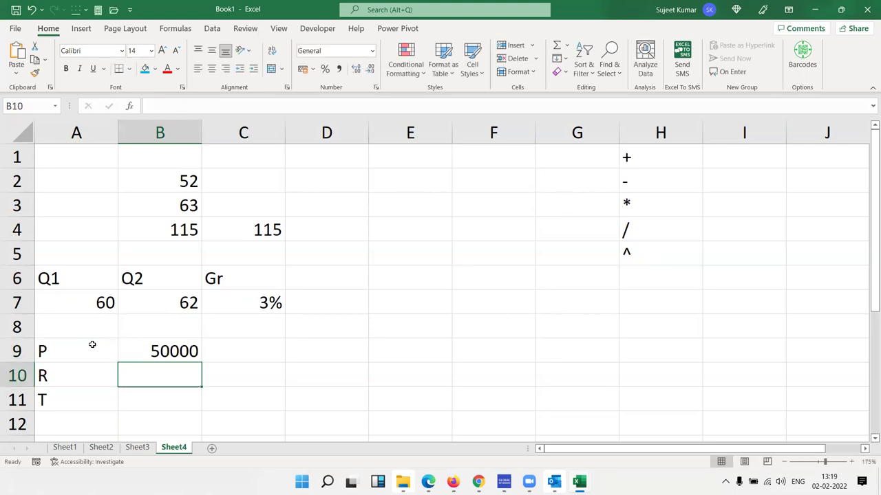
text(8%)
key(Return)
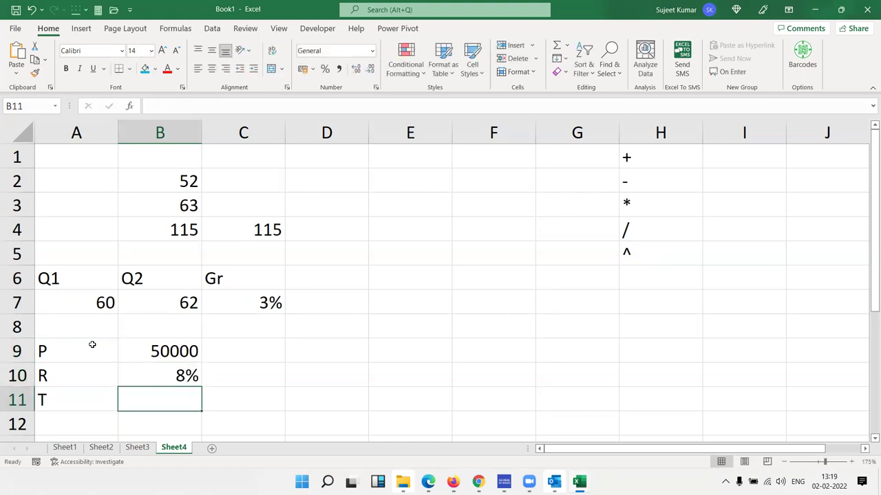
text(3)
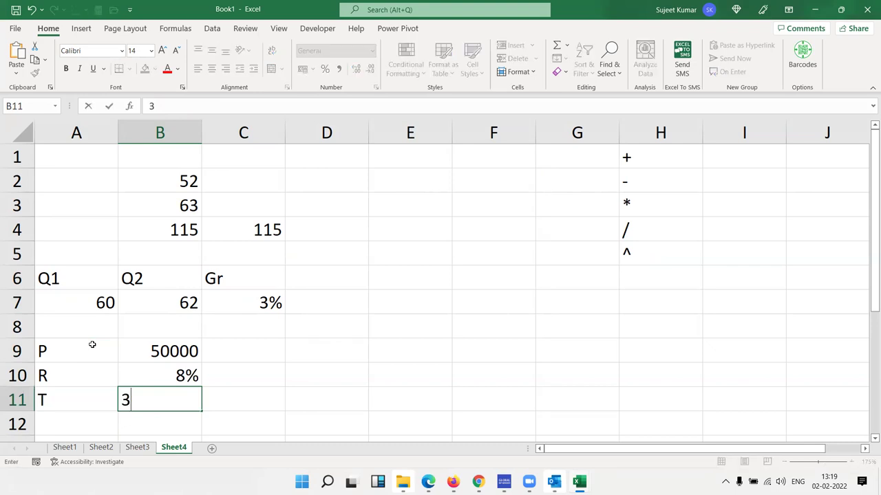
key(Return)
key(Return)
key(Return)
Type the label Amt into B13
key(Up)
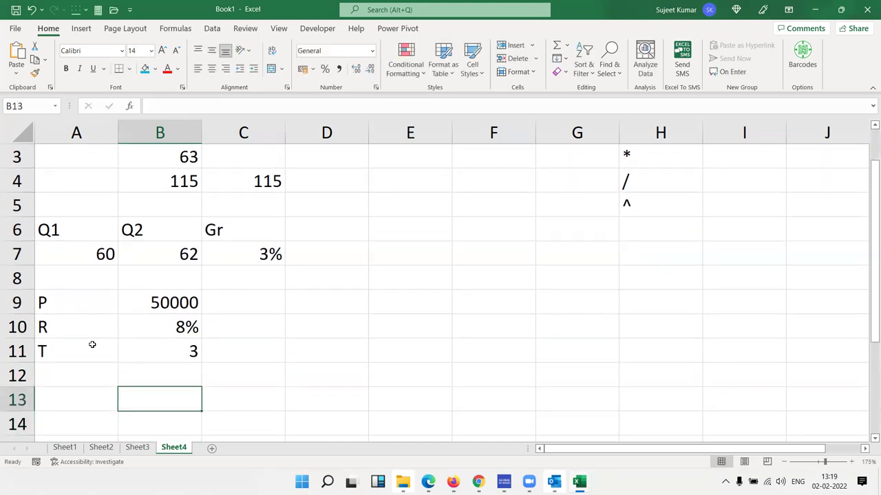
text(Amt)
key(Tab)
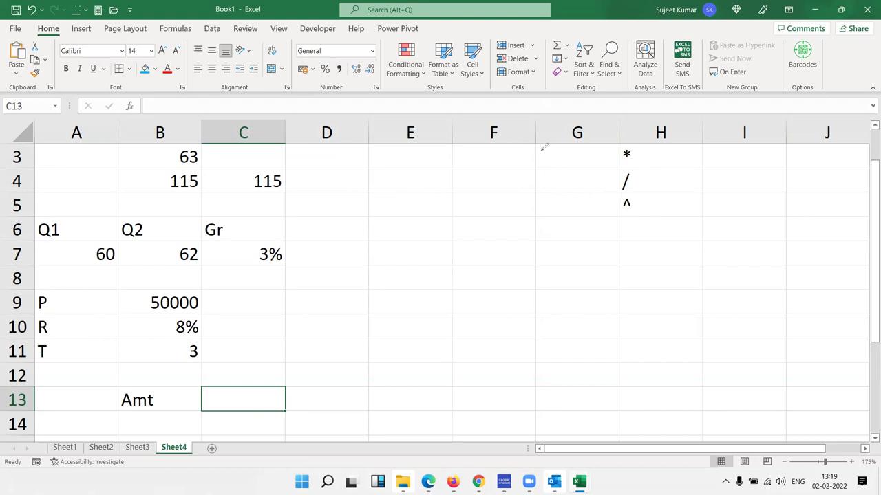
Ink 'A = P ×' in columns D–F
drag(335, 316, 362, 300)
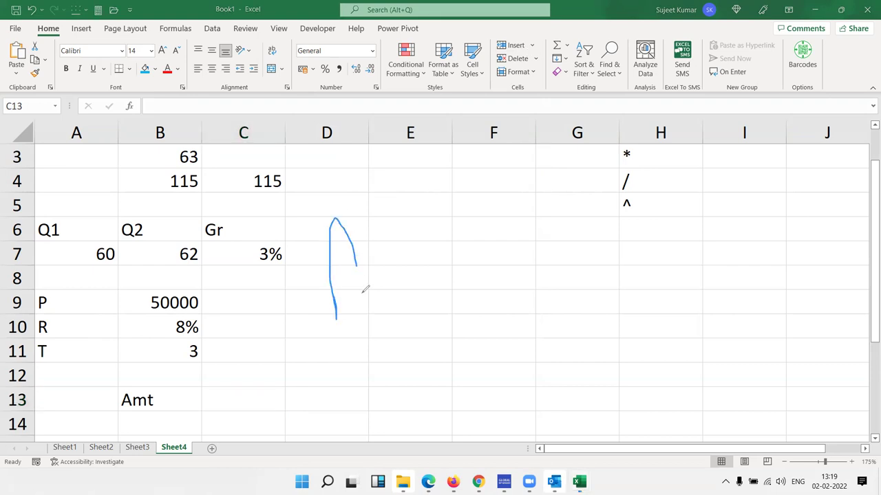
mouse_move(330, 274)
mouse_down()
mouse_move(396, 235)
mouse_move(396, 249)
mouse_up()
drag(408, 205, 416, 297)
drag(408, 209, 432, 238)
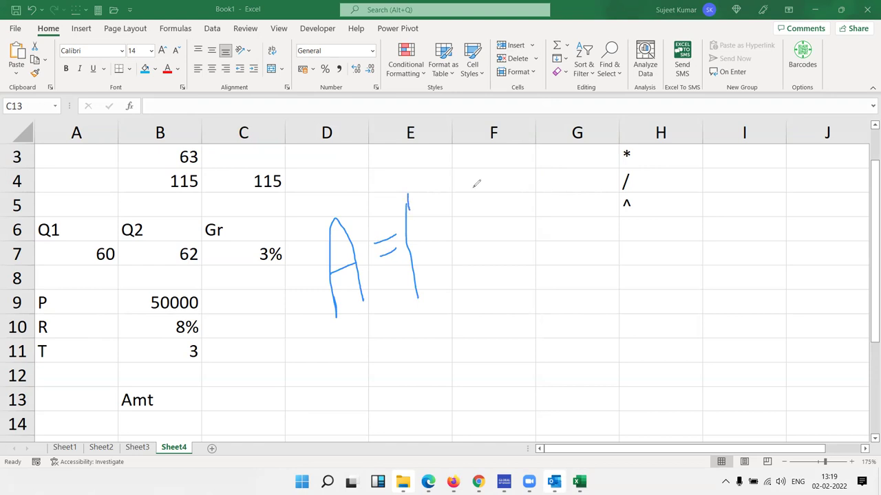
drag(480, 214, 535, 252)
drag(509, 210, 494, 276)
Ink the rest of the formula, (1+r/N)^(T×N), then select C13
drag(531, 159, 601, 272)
mouse_move(550, 177)
mouse_down()
mouse_move(555, 210)
mouse_move(578, 180)
mouse_move(575, 192)
mouse_move(599, 165)
mouse_move(595, 189)
mouse_move(608, 170)
mouse_move(596, 233)
mouse_up()
mouse_move(611, 201)
mouse_down()
mouse_move(615, 235)
mouse_move(631, 241)
mouse_move(627, 198)
mouse_up()
drag(622, 146, 662, 242)
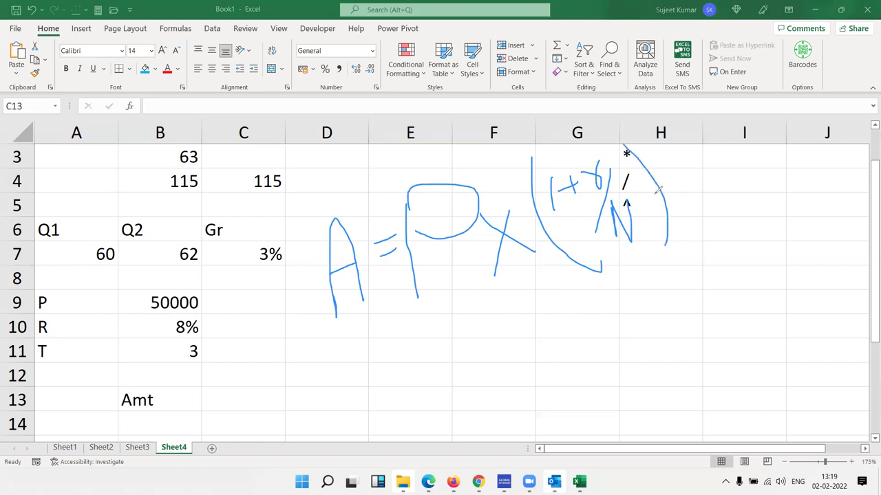
drag(645, 138, 696, 190)
mouse_move(677, 153)
mouse_down()
mouse_move(677, 171)
mouse_move(693, 130)
mouse_move(731, 150)
mouse_move(712, 161)
mouse_up()
mouse_move(742, 108)
mouse_down()
mouse_move(740, 138)
mouse_move(752, 137)
mouse_move(760, 96)
mouse_move(755, 165)
mouse_up()
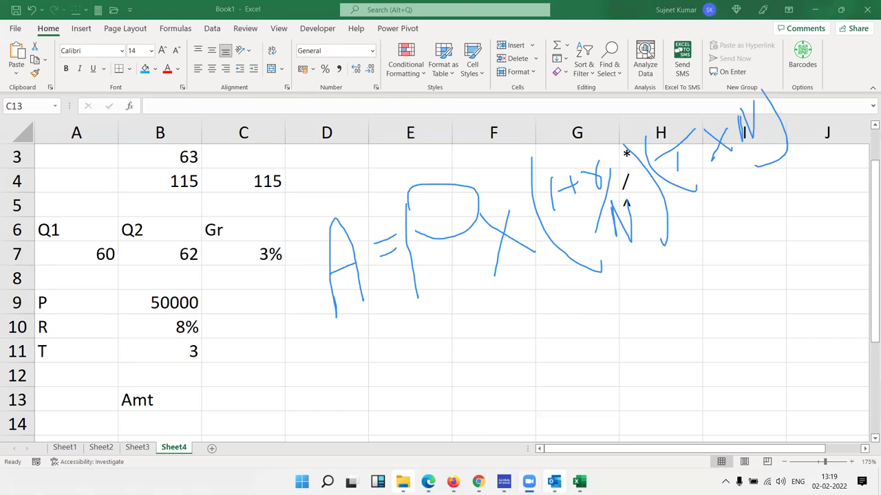
click(238, 394)
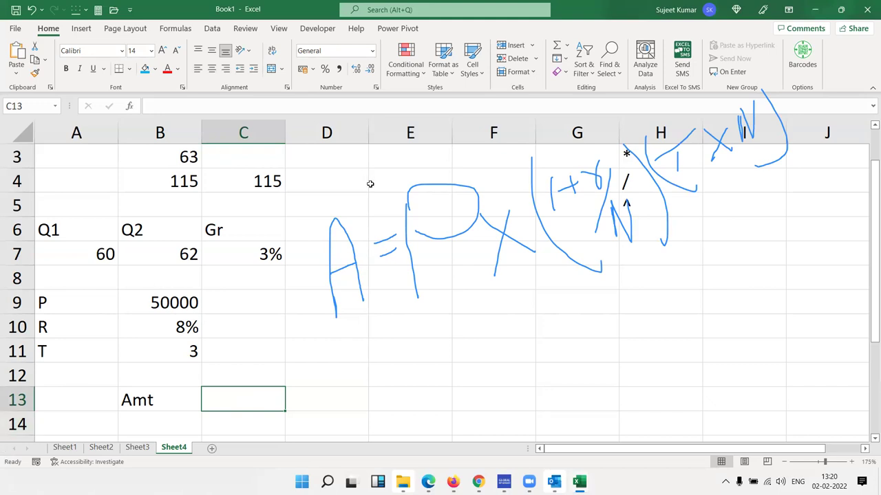
Type = in C13 to begin the Amt formula
text(=)
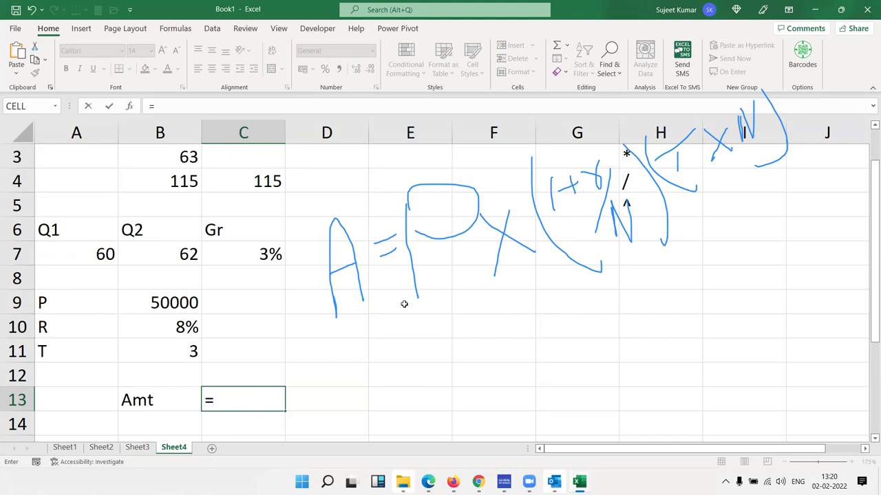
Compute the monthly rate =B10/12 in C13 and =1+C13 in D13
click(176, 326)
text(/12)
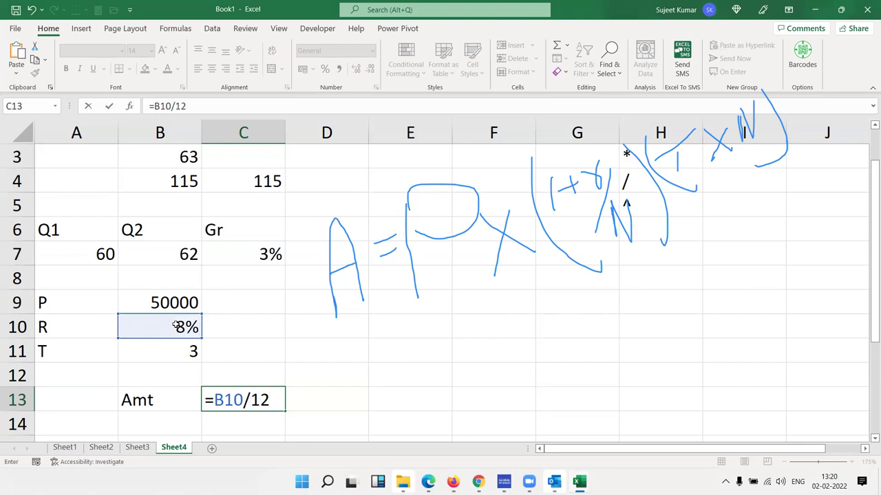
key(Return)
key(Up)
key(Right)
text(=1+)
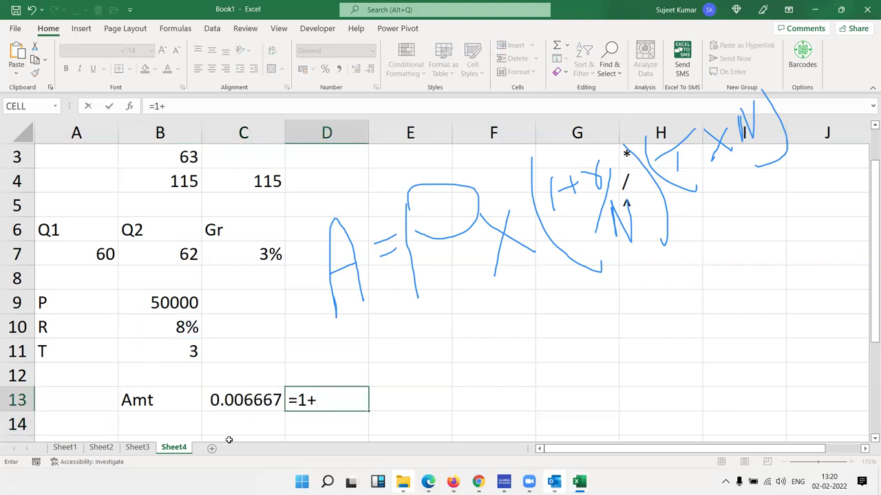
click(252, 406)
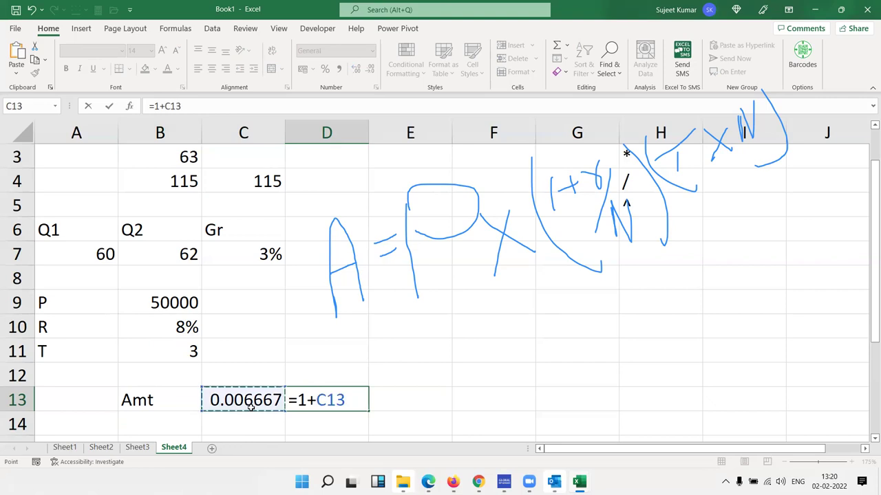
key(Return)
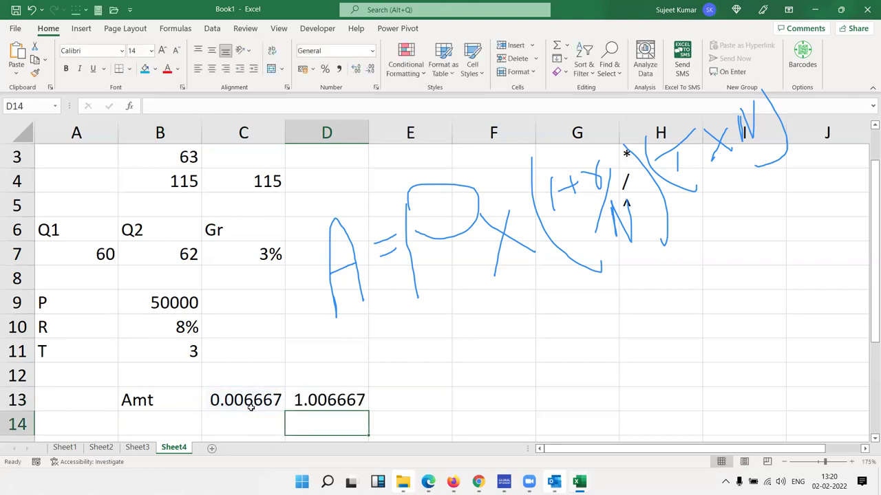
Enter =B11*12 (36 months) in E13 and the growth factor =D13^E13 (1.270237) in F13
key(Up)
key(Right)
text(=)
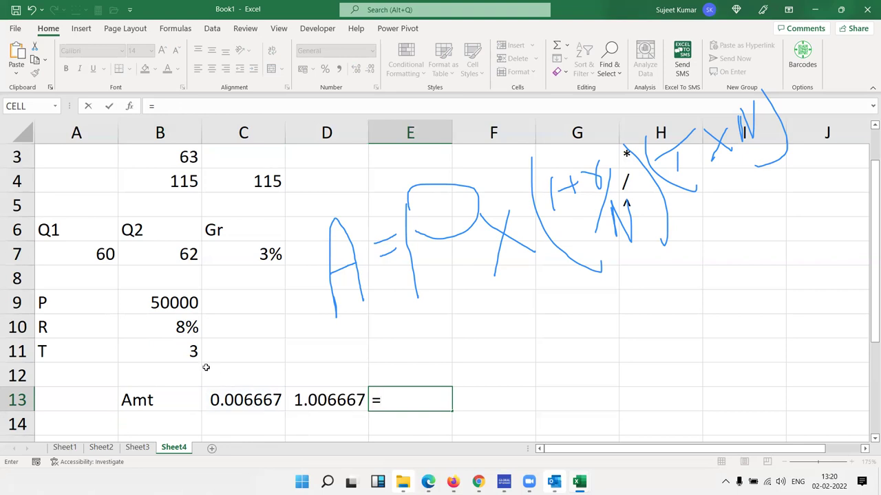
click(191, 351)
text(*12)
key(Return)
key(Up)
key(Right)
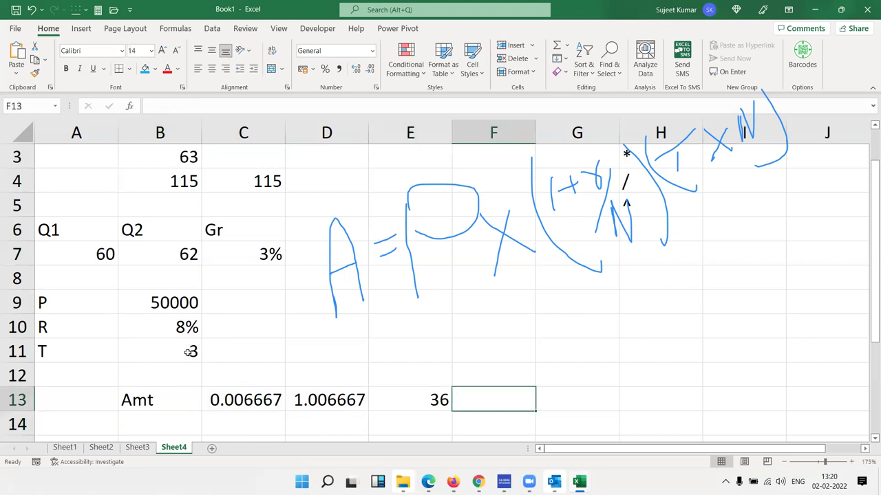
text(=)
key(Left)
key(Left)
text(^)
key(Left)
key(Return)
Enter =B9*F13 in G13 to get the compound amount 63511.85
key(Up)
key(Right)
text(=)
key(Left)
key(Left)
key(Left)
key(Left)
key(Up)
key(Up)
key(Up)
key(Up)
key(Left)
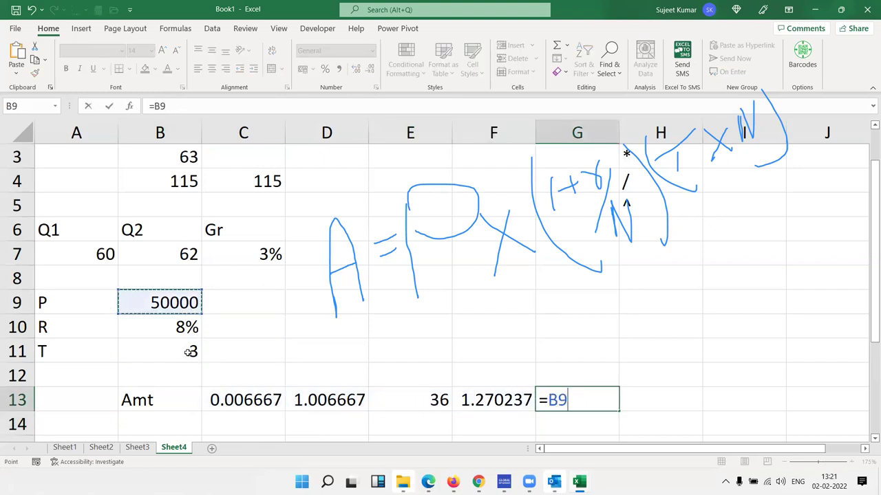
text(*)
key(Left)
key(Return)
key(Up)
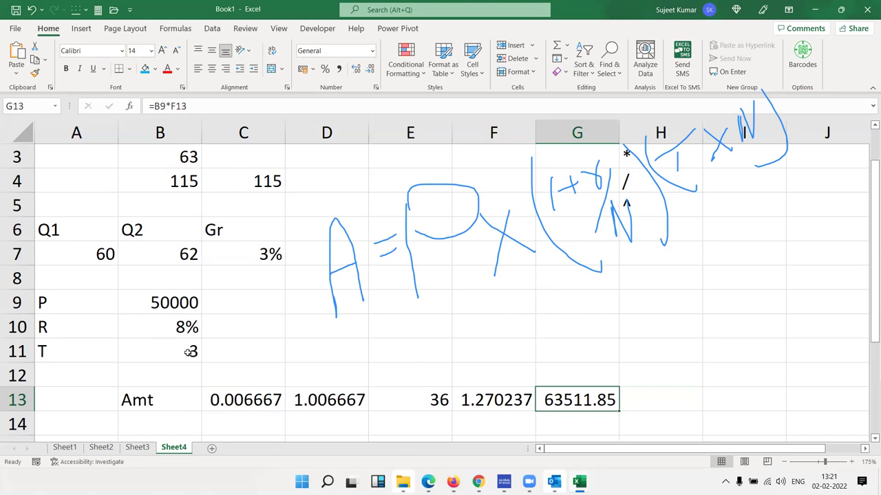
Replace C13 in D13's formula with (B10/12), giving =1+(B10/12), and clear C13
key(Left)
key(shift+Left)
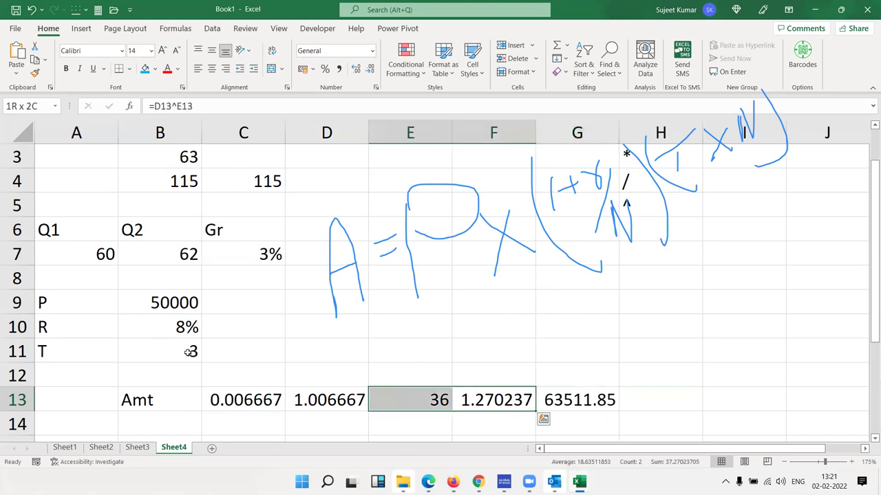
key(shift+Left)
key(shift+Left)
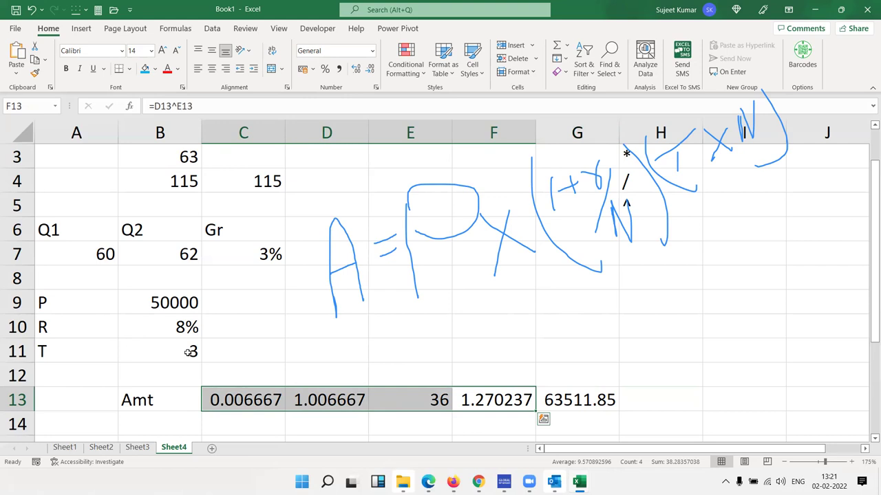
click(218, 409)
double_click(216, 402)
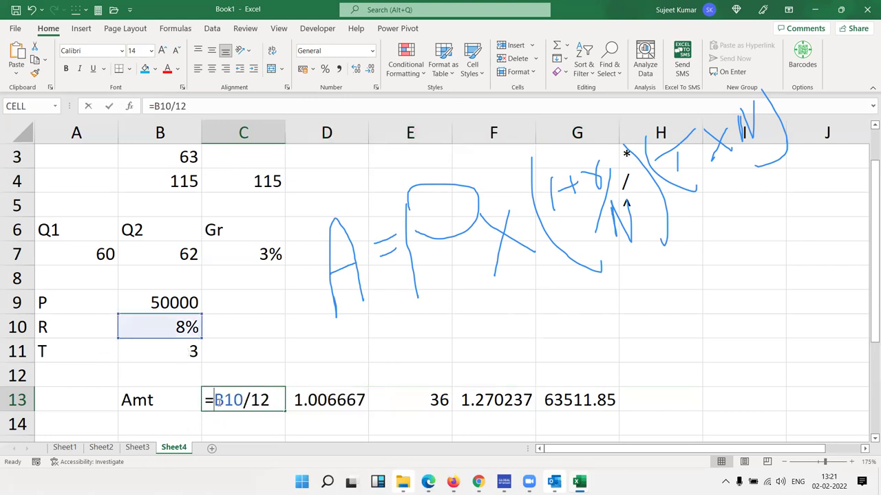
drag(214, 399, 273, 399)
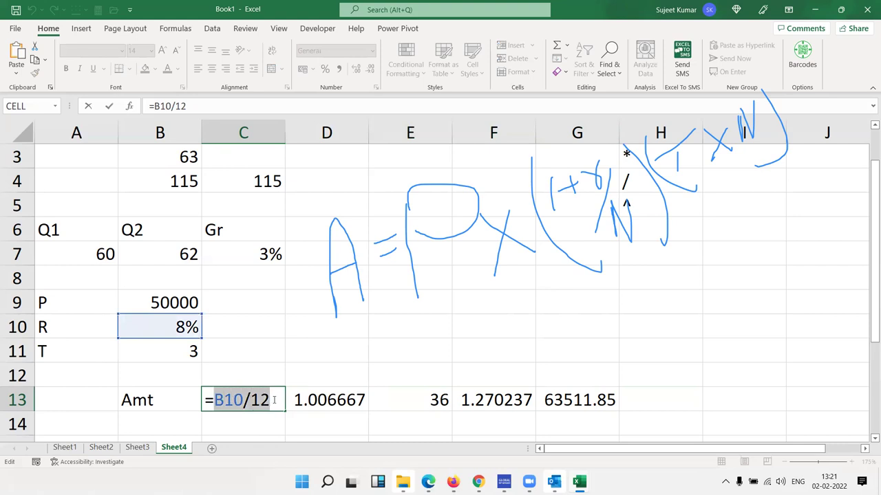
key(Escape)
double_click(317, 401)
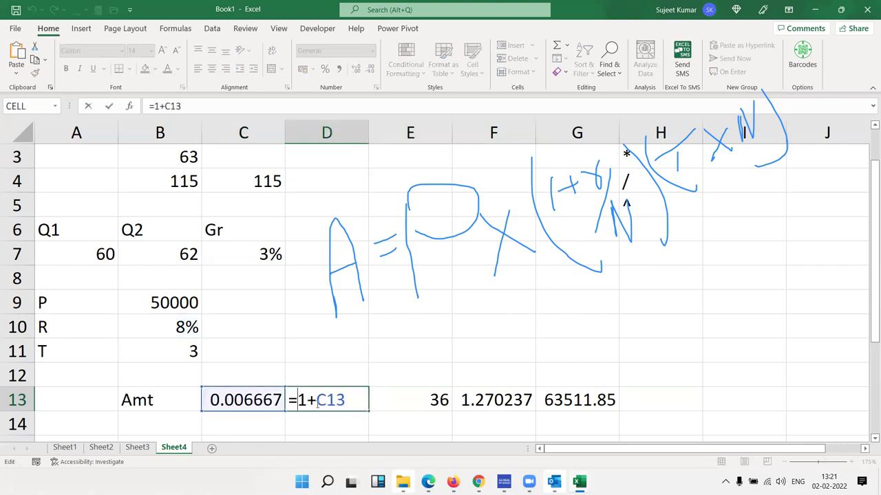
double_click(318, 401)
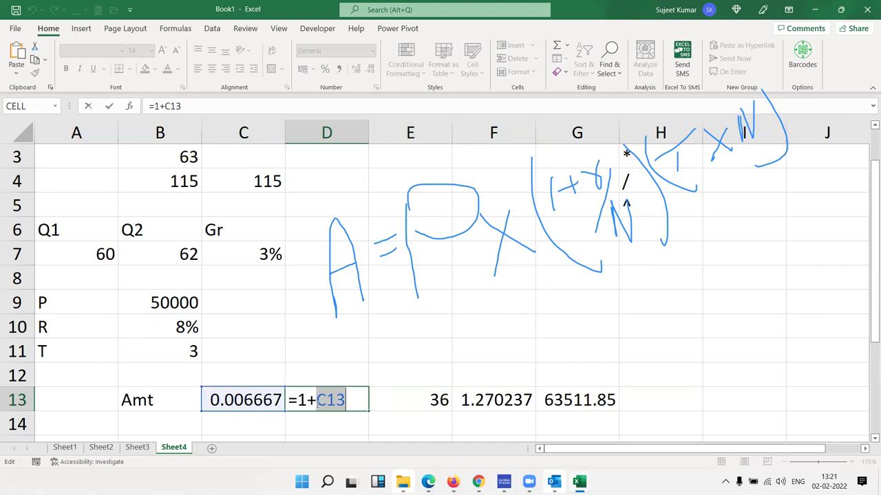
text(())
key(Left)
text(B10/12)
key(Return)
key(Up)
key(Left)
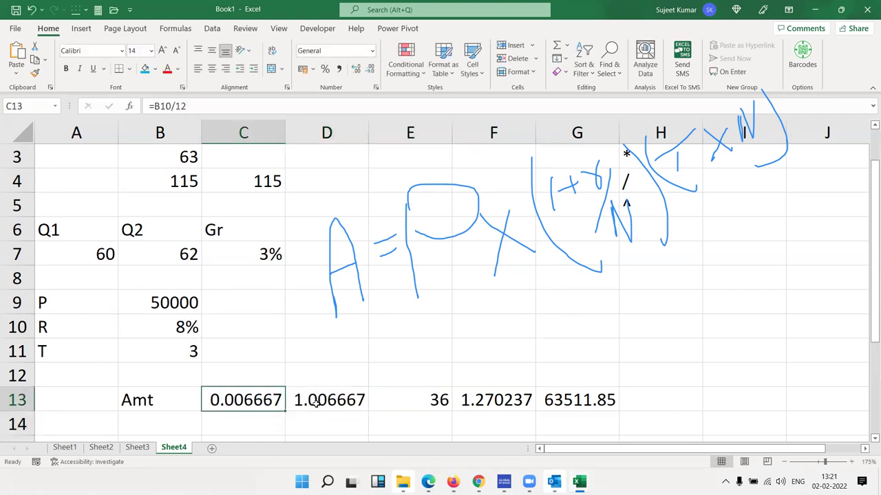
key(Delete)
Substitute (1+(B10/12)) for D13 in F13's power formula and clear D13
key(Right)
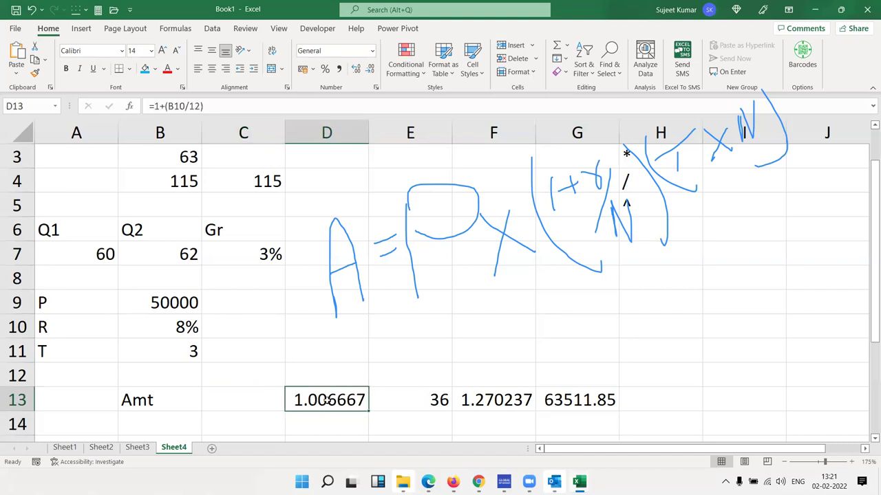
double_click(330, 401)
drag(298, 401, 384, 406)
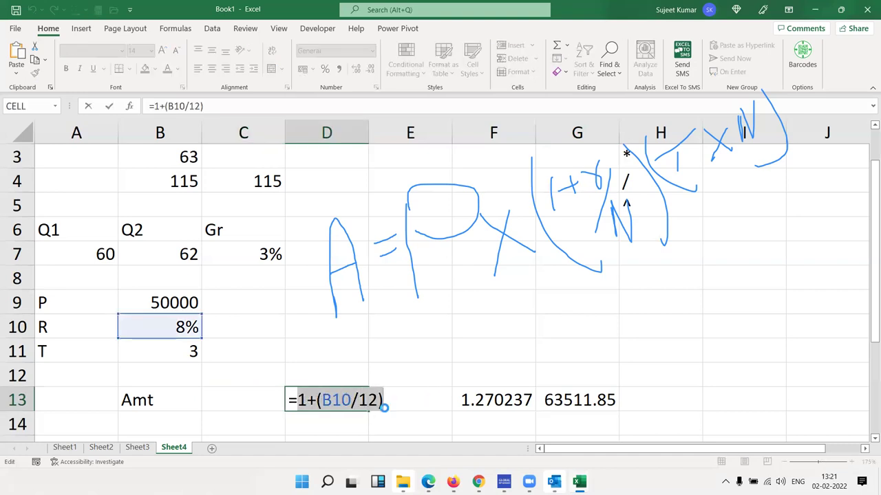
key(Escape)
click(487, 403)
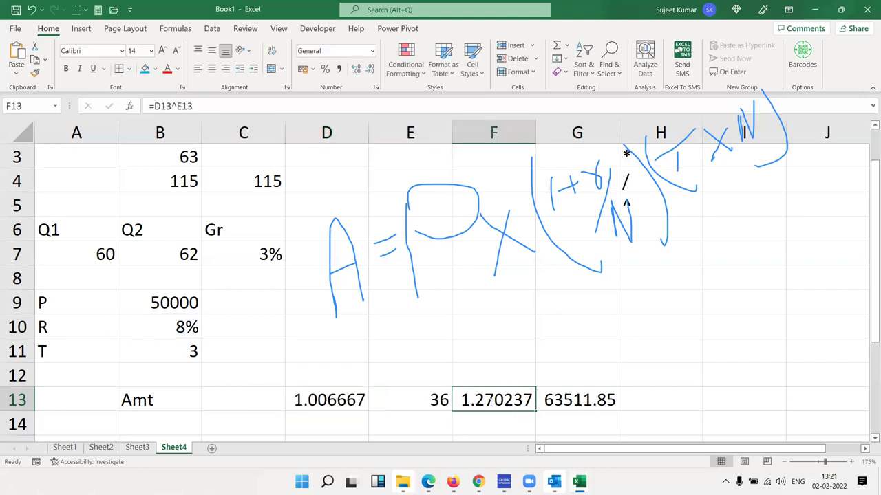
double_click(487, 403)
drag(465, 401, 487, 402)
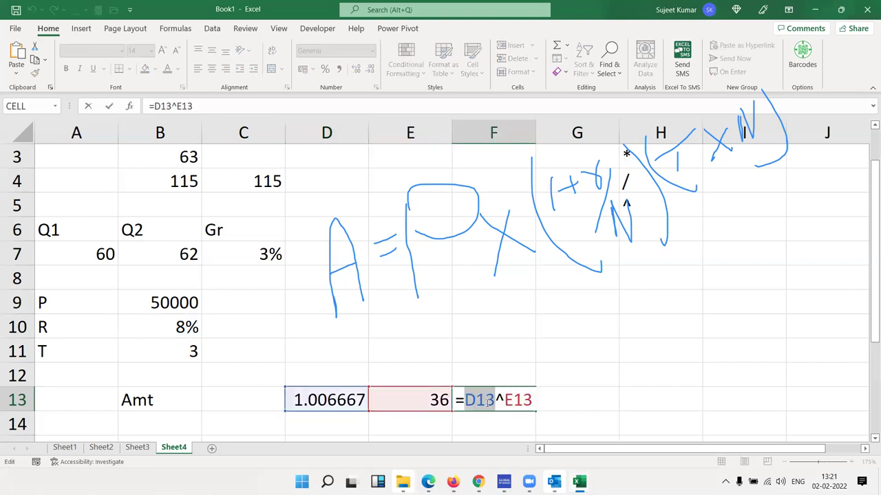
text(())
key(Left)
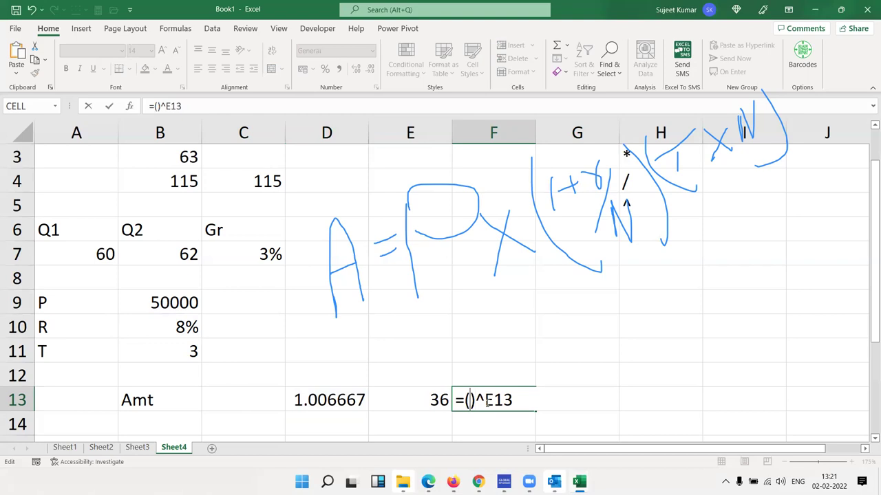
text(1+(B10/12))
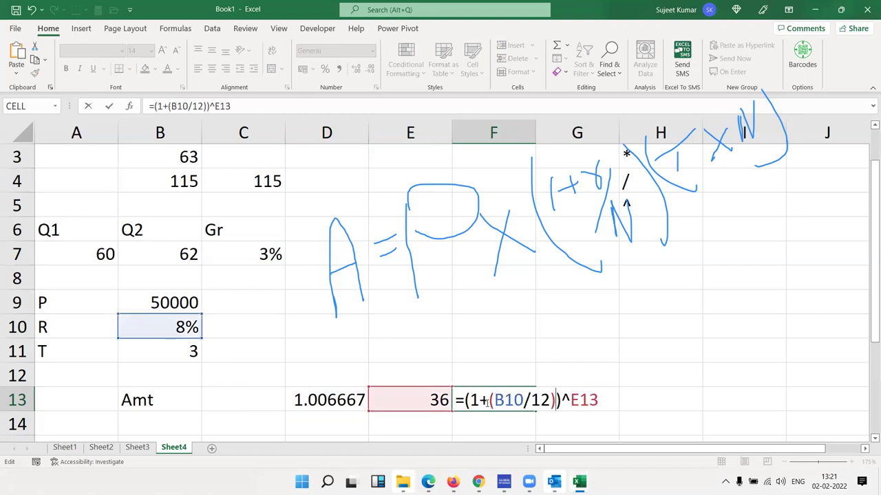
key(Return)
key(Up)
key(Left)
key(Left)
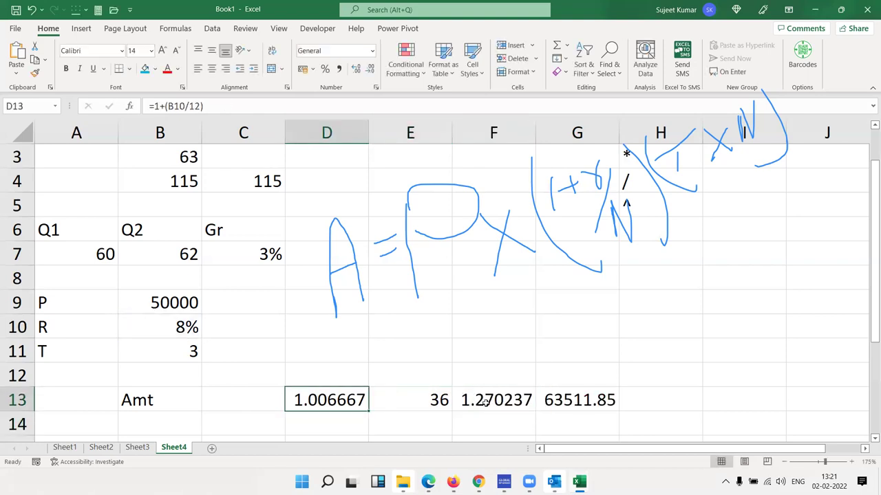
key(Delete)
key(Right)
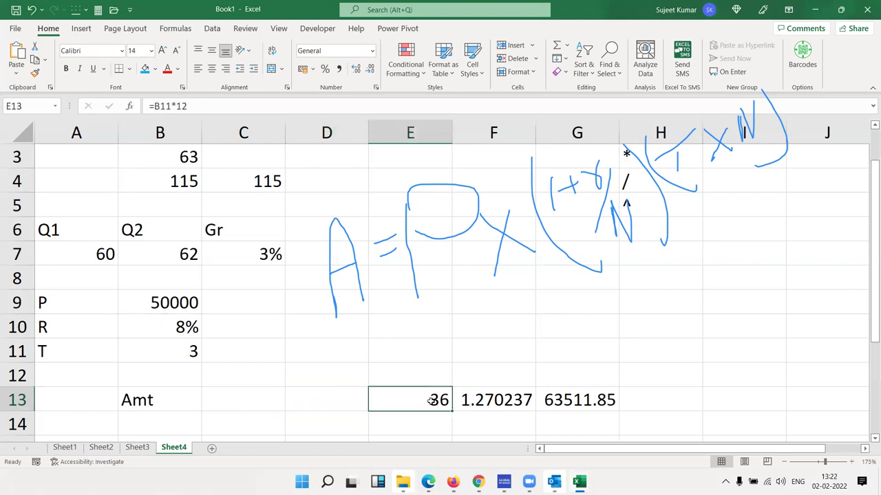
Replace E13 in F13's exponent with (B11*12) and clear E13
double_click(383, 401)
drag(382, 401, 438, 401)
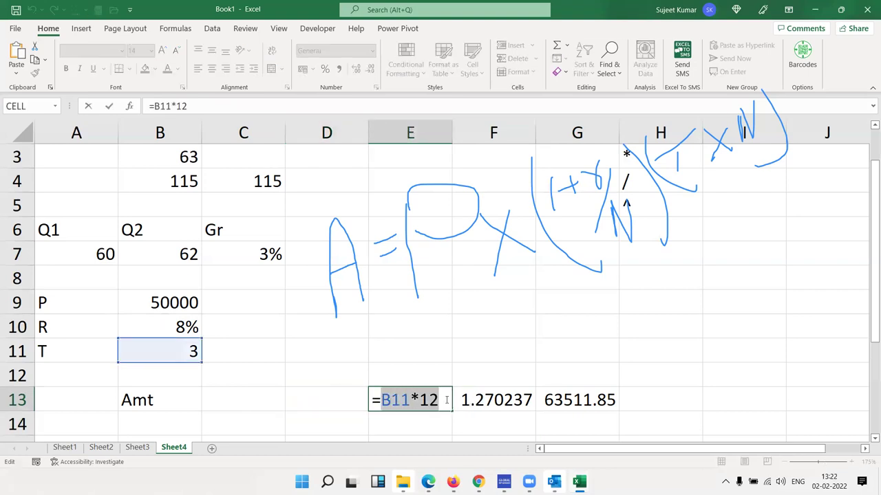
key(Tab)
double_click(517, 405)
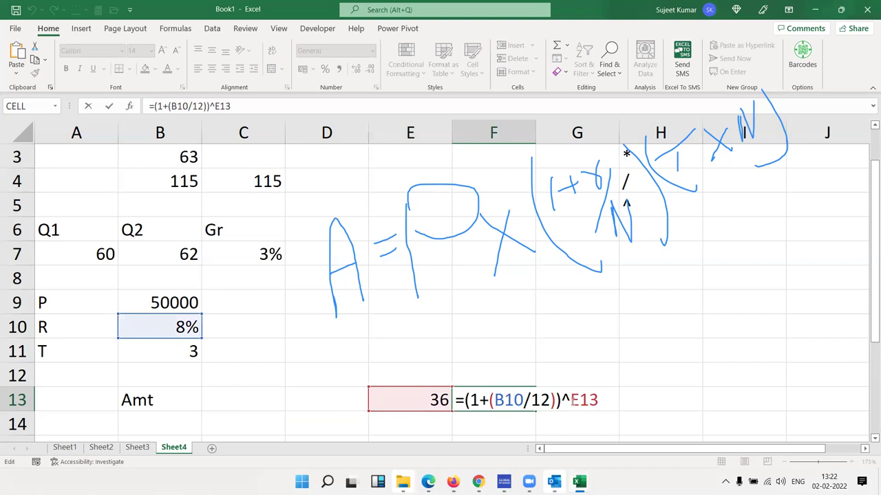
double_click(573, 400)
text(()
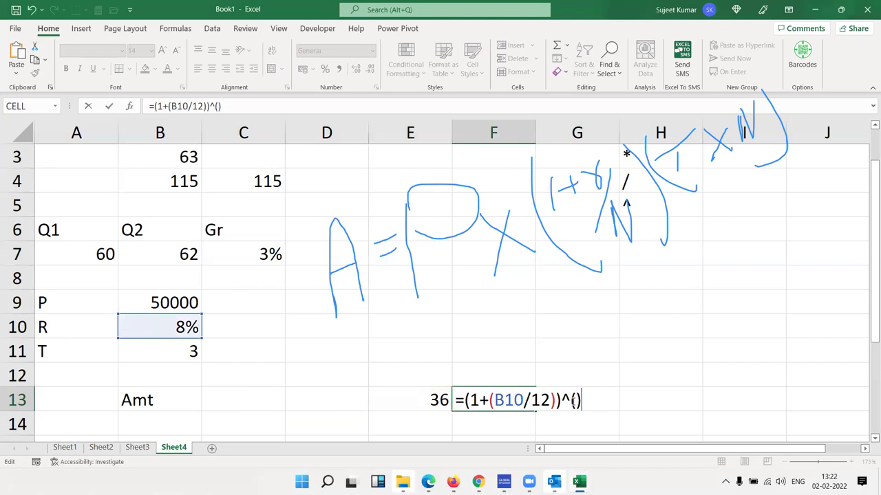
key(ctrl+v)
text())
key(ctrl+Return)
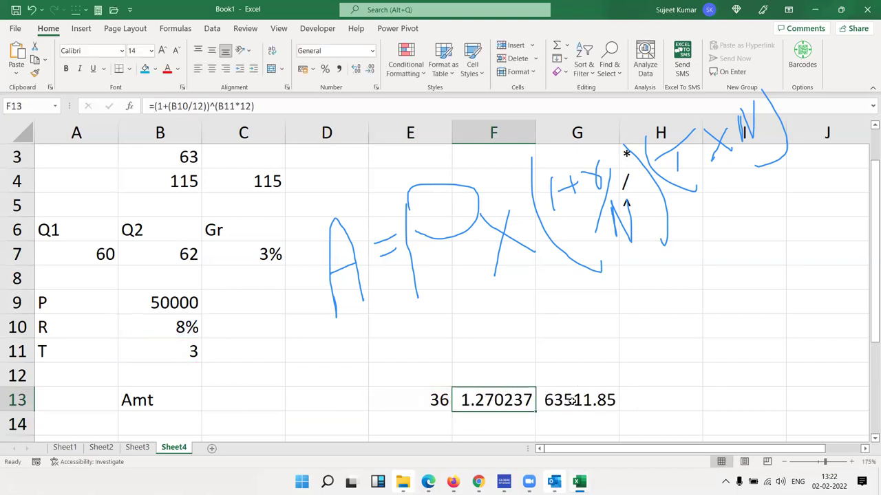
key(Left)
key(Delete)
Swap F13 in G13's formula for the full growth expression and clear F13
key(Right)
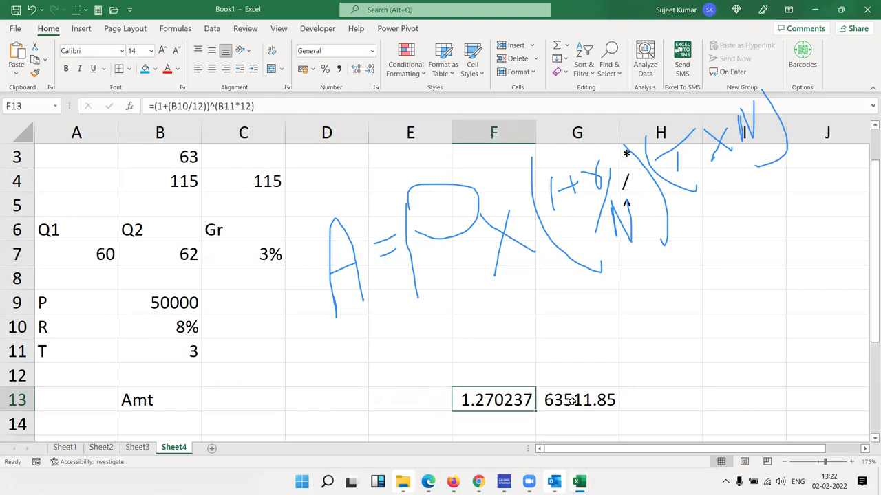
double_click(523, 400)
click(469, 400)
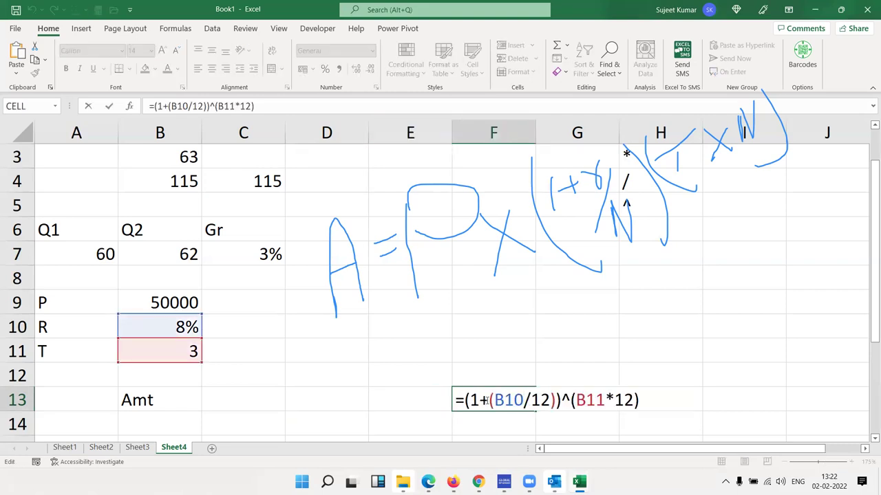
key(shift+End)
drag(464, 401, 676, 400)
key(ctrl+c)
key(Escape)
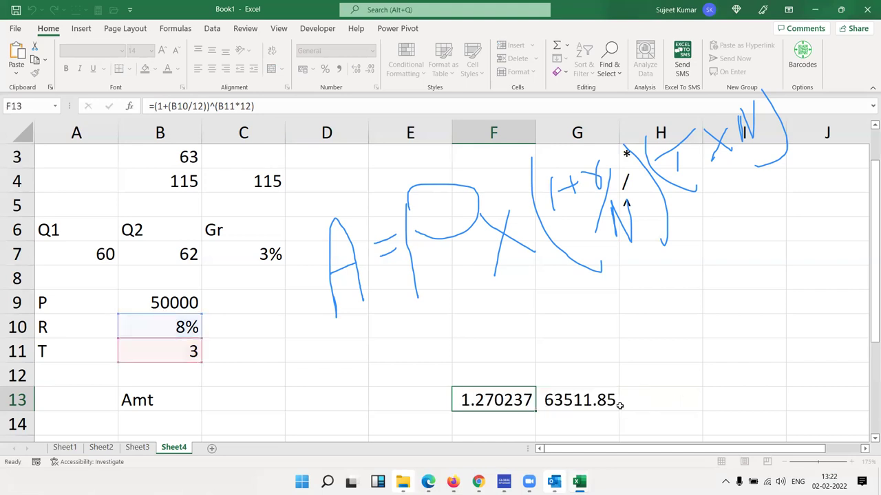
click(599, 400)
double_click(598, 400)
double_click(596, 399)
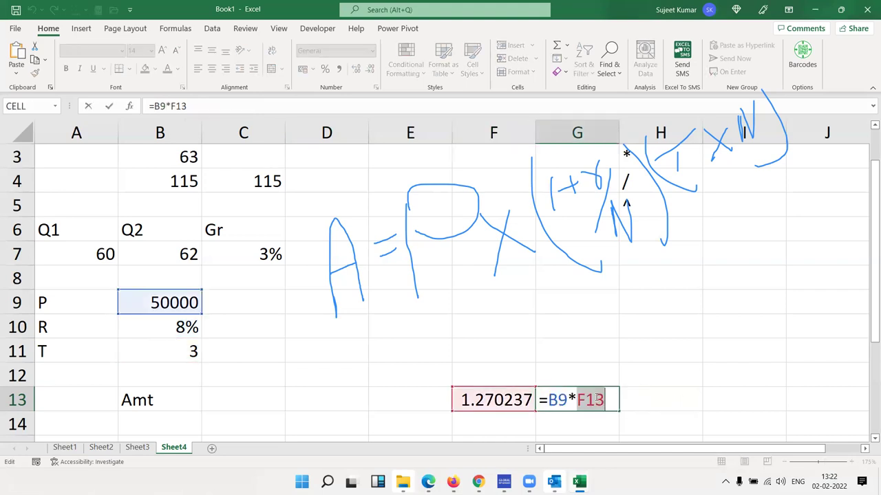
text((()
key(BackSpace)
text())
key(ctrl+v)
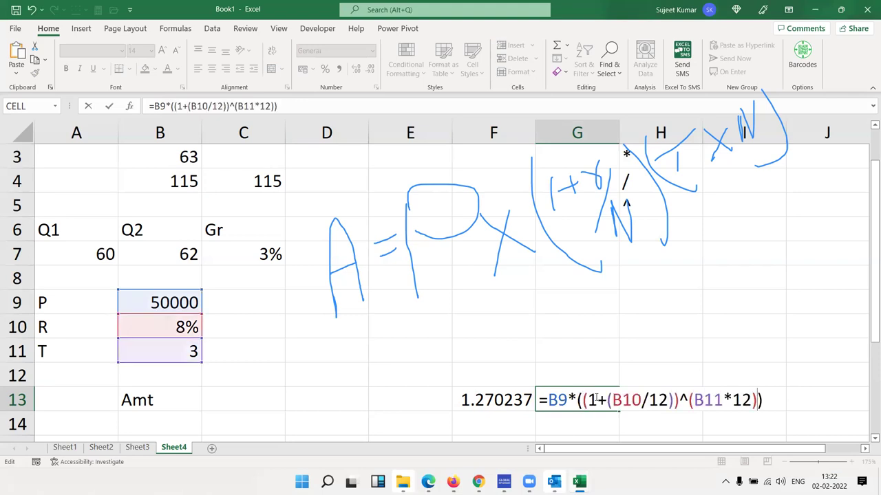
key(ctrl+Return)
key(Left)
key(Down)
key(Up)
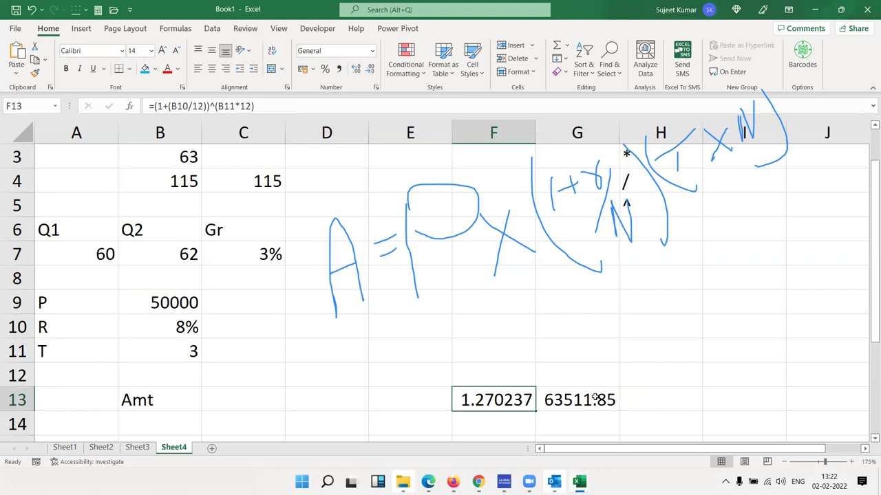
key(Delete)
Check G13's formula =B9*((1+(B10/12))^(B11*12)) and copy it for moving
click(215, 397)
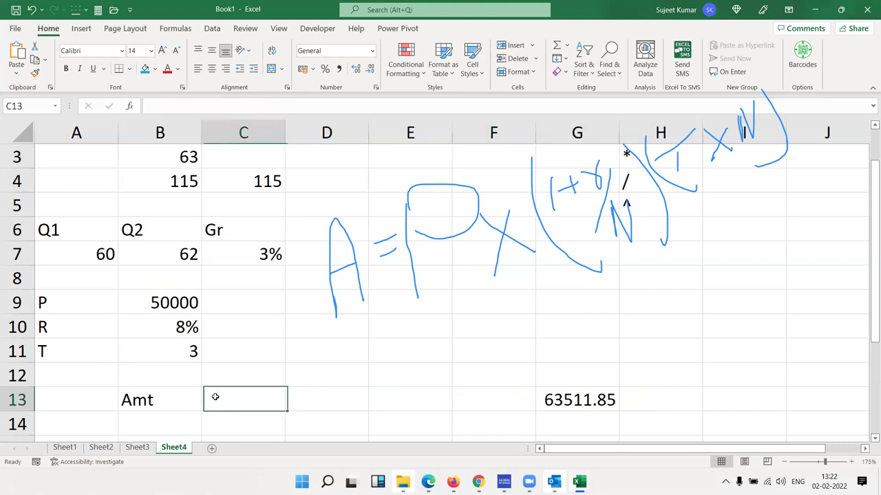
click(571, 403)
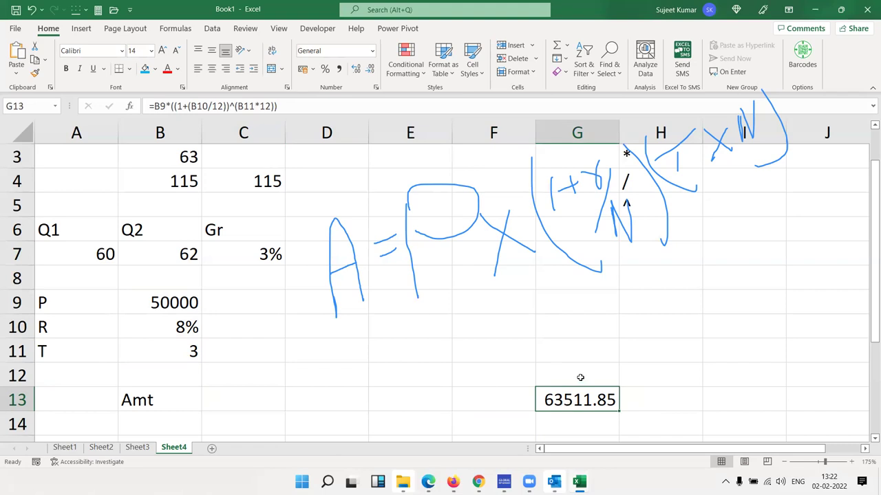
double_click(578, 399)
drag(547, 397, 642, 400)
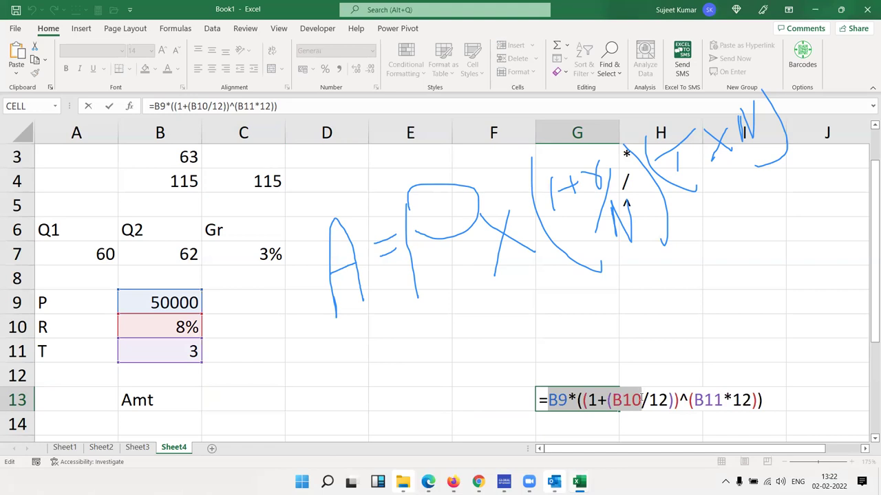
key(Escape)
key(ctrl+c)
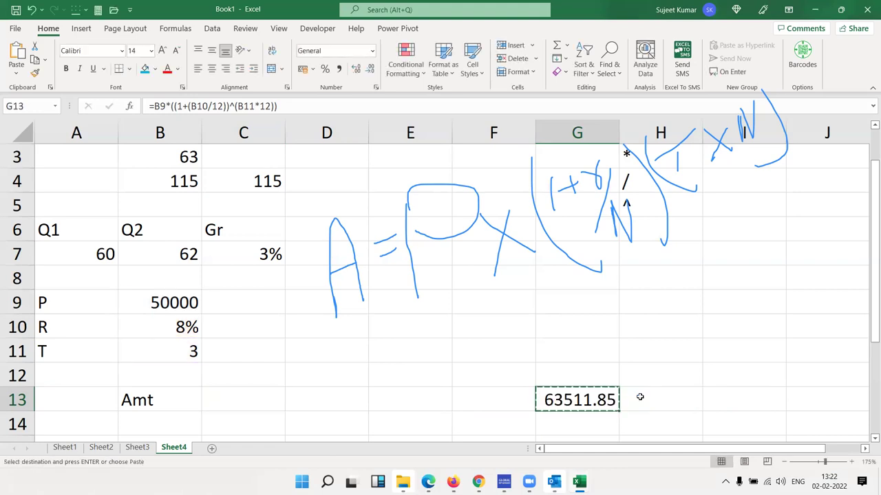
Paste the amount formula into C13 beside Amt and erase the ink annotations
key(Left)
key(Left)
key(Left)
key(Left)
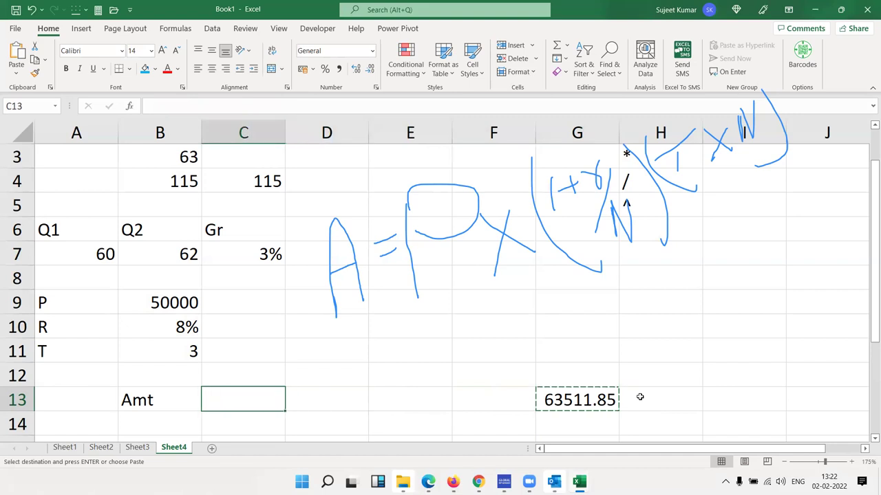
key(Return)
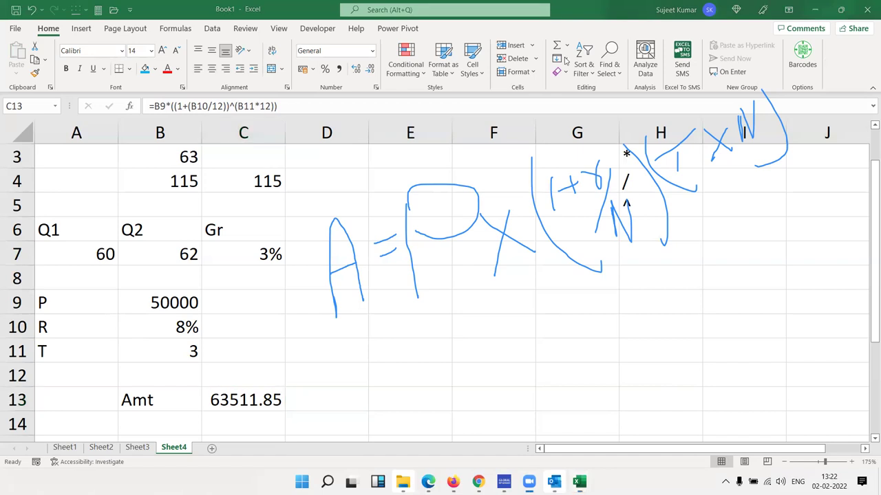
key(Escape)
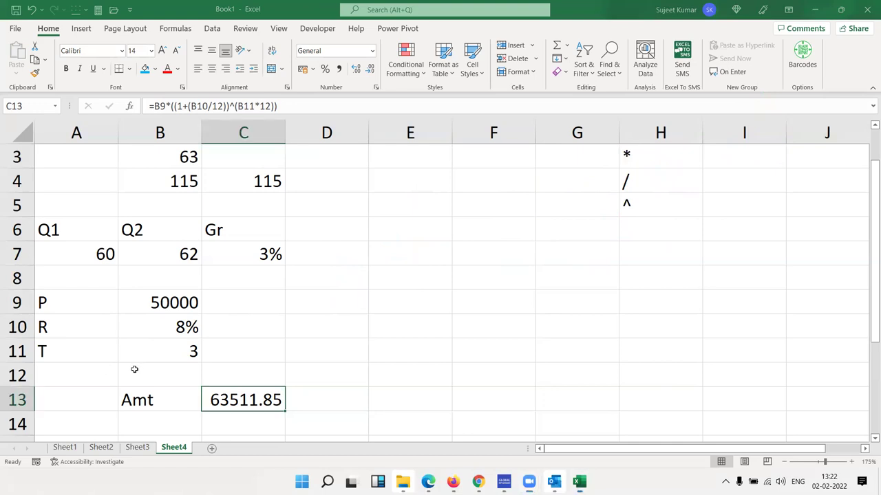
scroll(174, 354, down, 3)
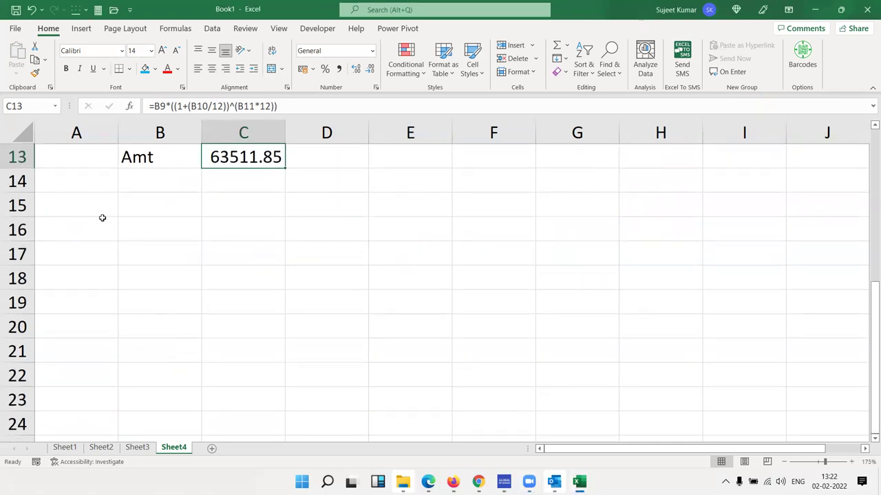
click(99, 214)
click(89, 230)
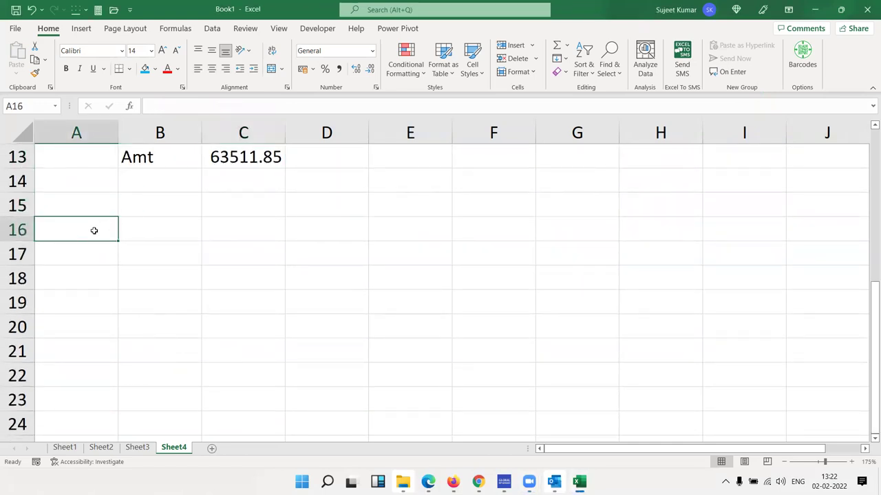
scroll(197, 307, up, 3)
Confirm C13's formula is unchanged and move the selection to A15
double_click(267, 401)
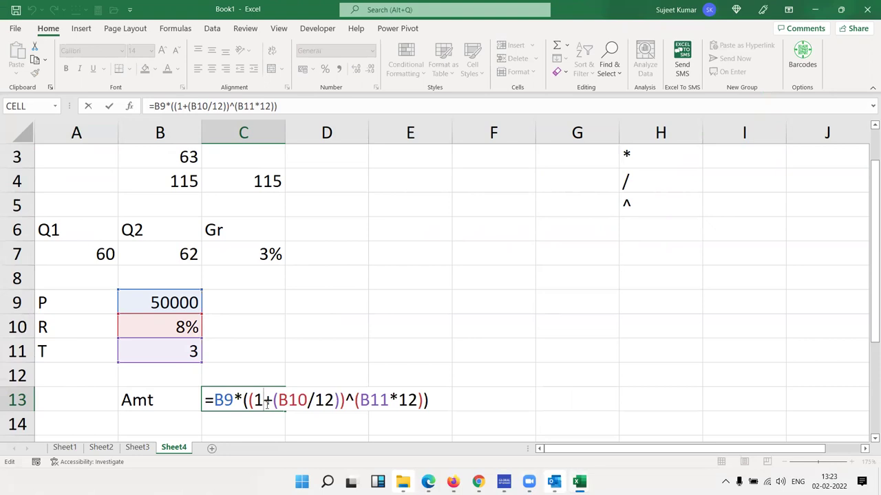
key(Return)
key(Down)
key(Down)
key(Left)
key(Down)
key(Left)
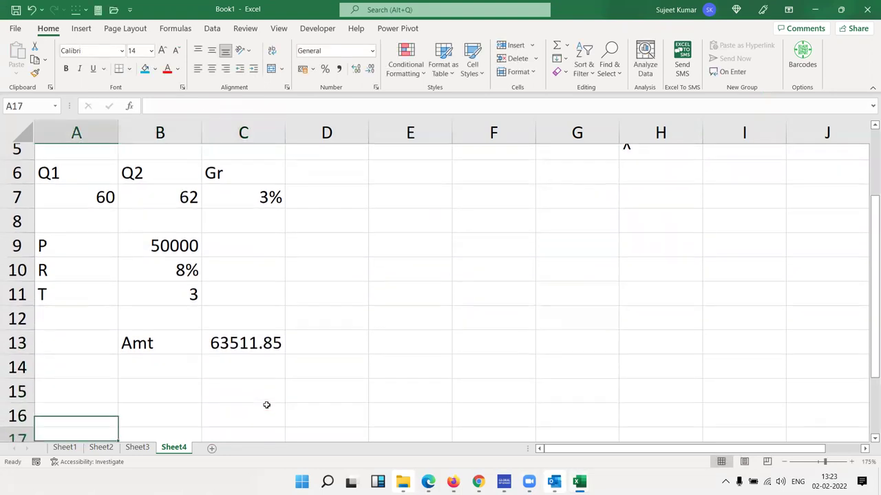
key(Up)
key(Up)
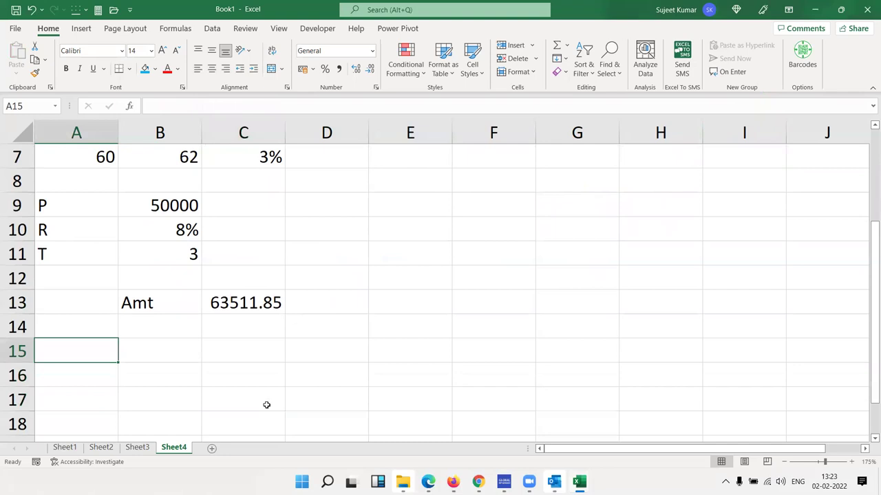
Enter Cost with 50 in A15:B15 and MRP with ? in A16:B16
text(Cost)
key(Tab)
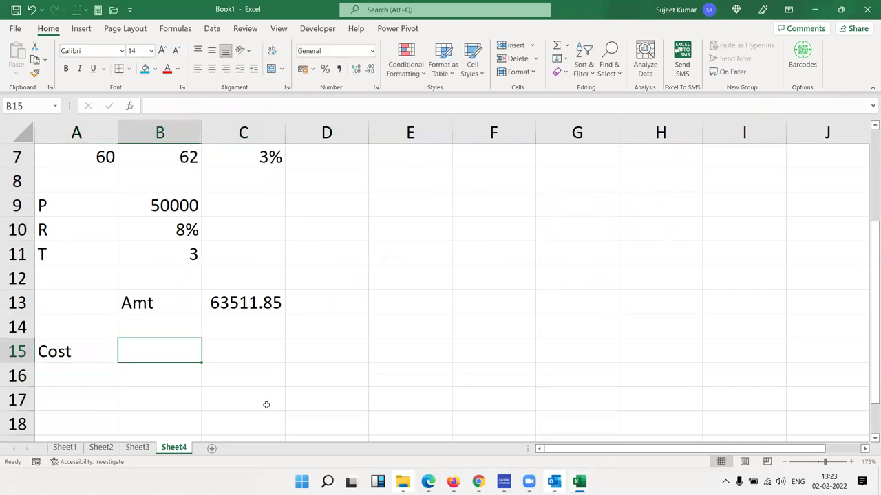
text(50)
key(Return)
text(R)
key(Tab)
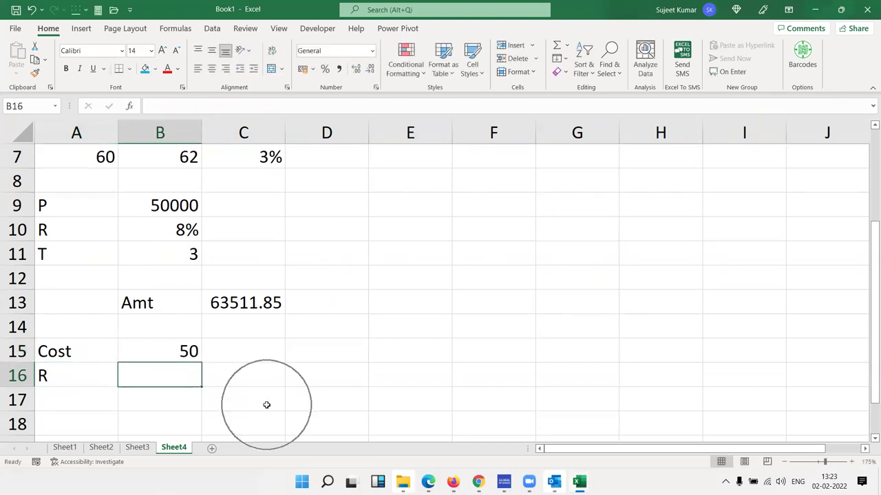
key(shift+Tab)
text(MRP)
key(Tab)
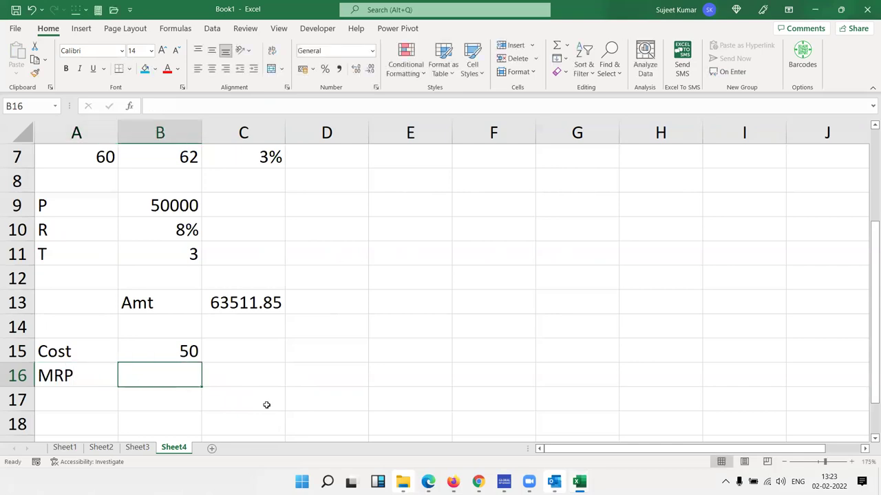
text(>)
key(BackSpace)
text(?)
key(Return)
Select C17 and begin a new formula with =
key(Down)
key(Down)
key(Down)
key(Right)
key(Right)
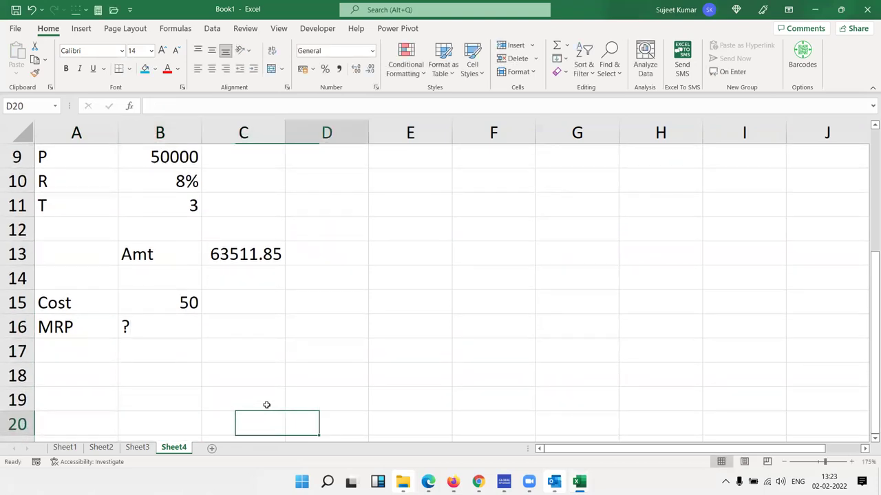
key(Up)
key(Up)
key(Up)
key(Left)
text(=)
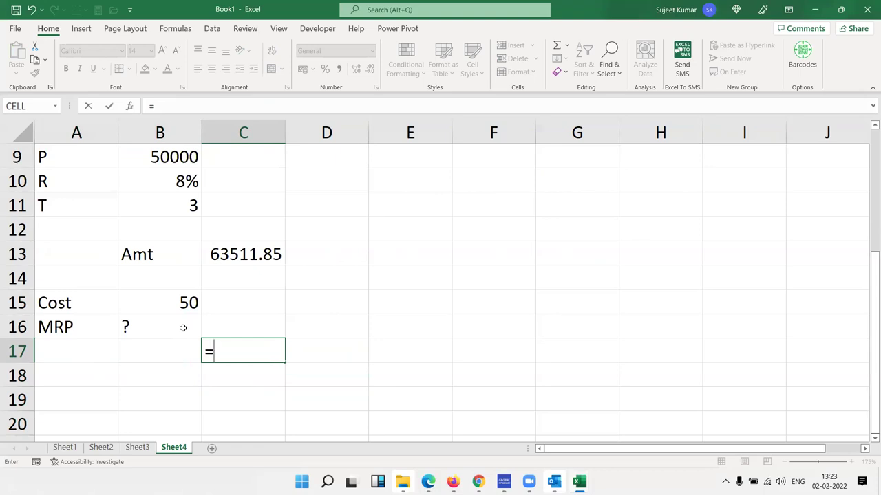
Enter the 5% markup of Cost in C17 (2.5) and the 52.5 total in C18
click(183, 302)
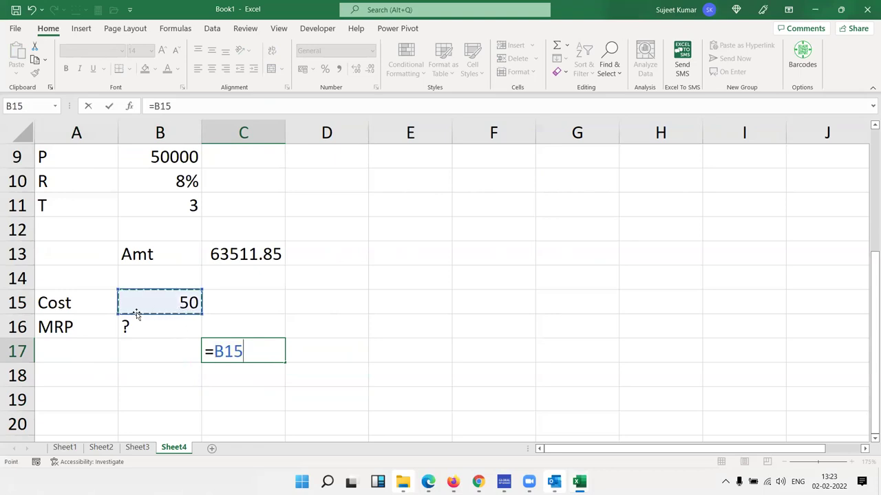
text(*5)
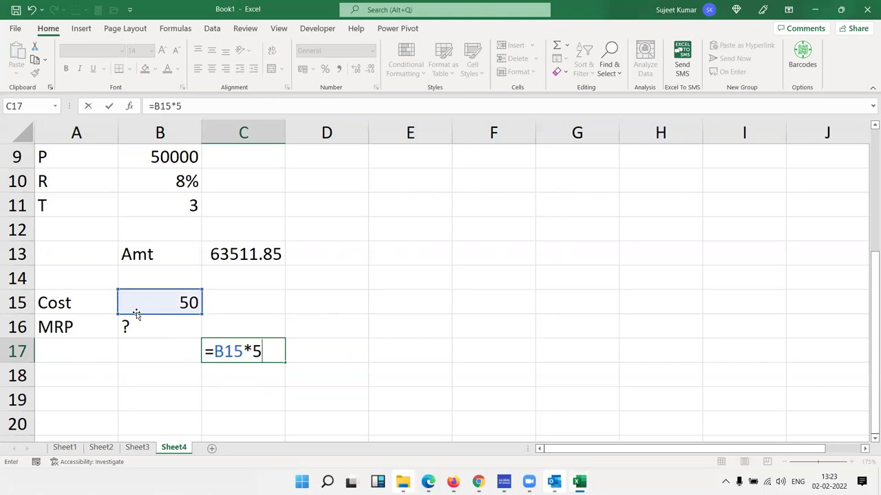
text(%)
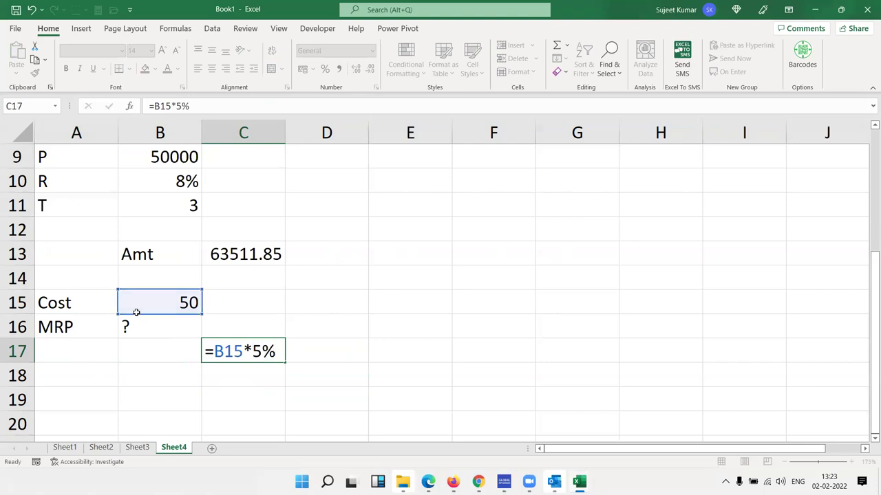
key(Return)
text(=)
key(Up)
key(Up)
key(Up)
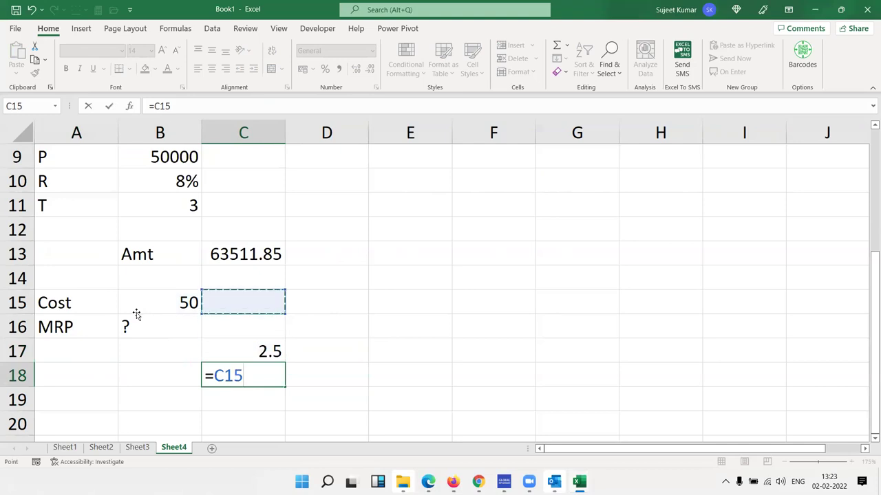
key(Left)
text(+)
key(Left)
key(Up)
key(Right)
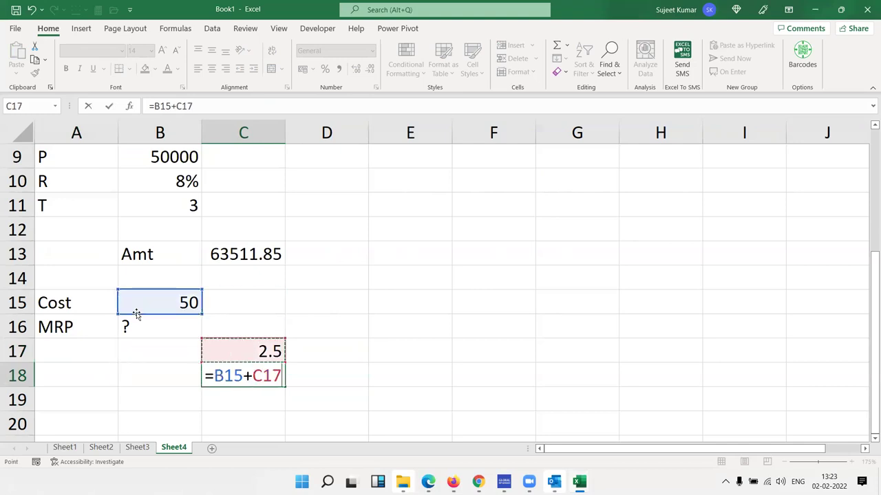
key(Return)
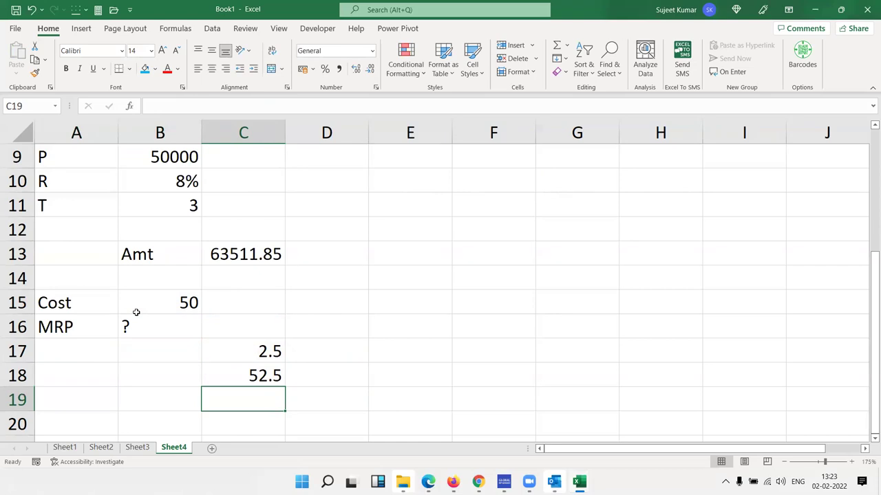
key(Up)
key(Up)
key(F2)
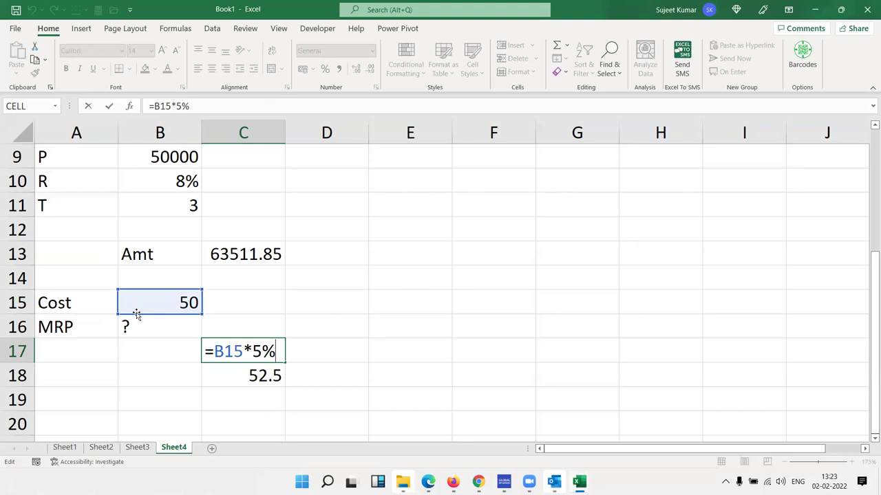
key(Return)
Enter the 10% markup of 52.5 in D17 (5.25) and the 57.75 total in D18
key(Right)
key(Up)
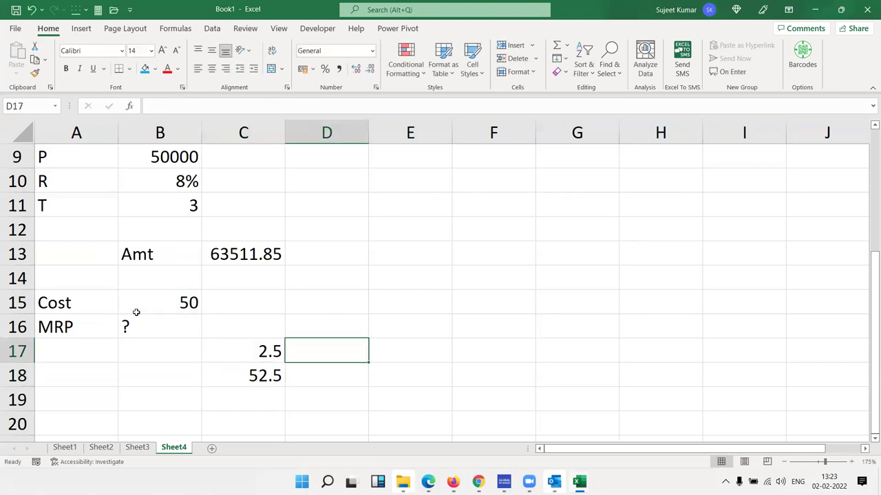
text(=)
key(Down)
key(Left)
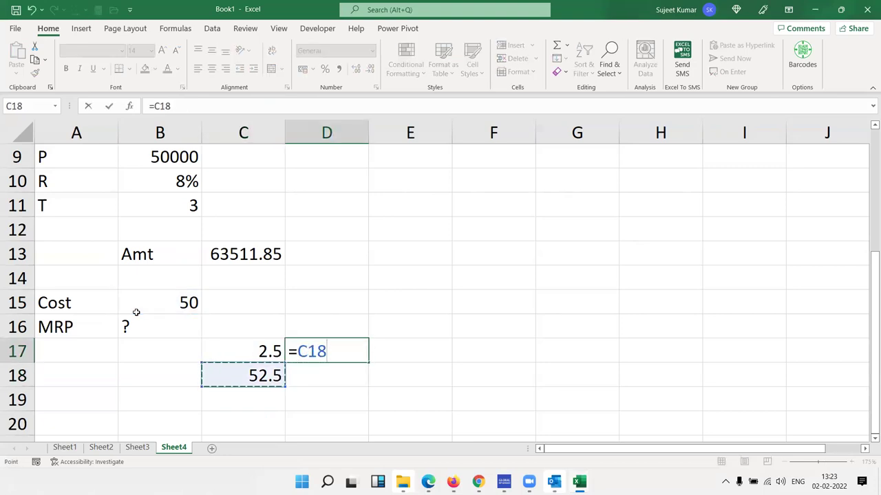
text(*10%)
key(Return)
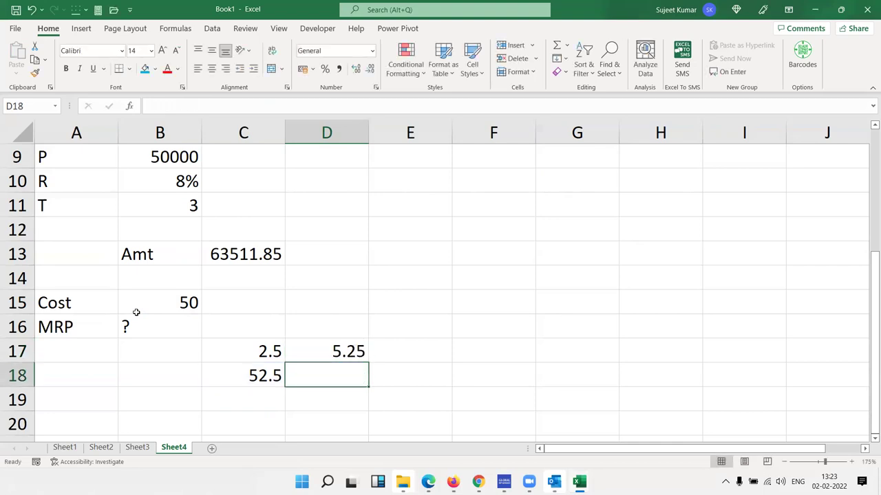
text(=)
key(Left)
text(+)
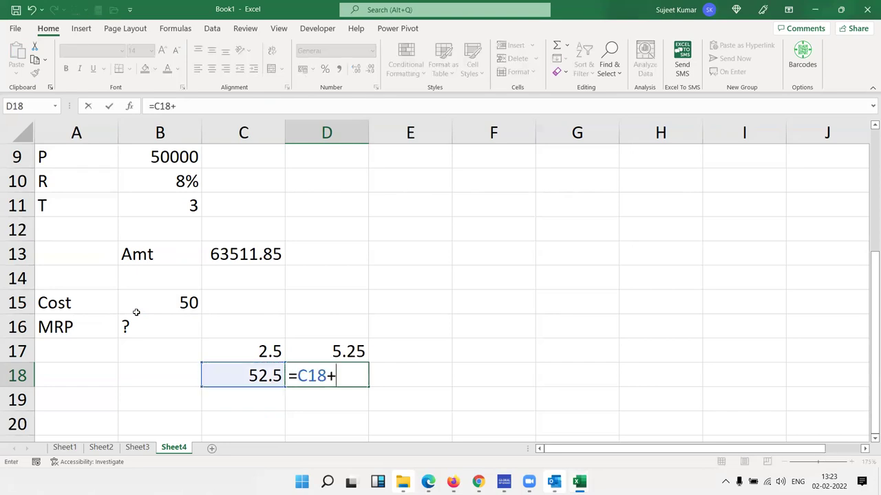
key(Up)
key(Return)
Enter =D18*15% in E17 (8.6625) and =D18+E17 in E18, giving 66.4125
key(Right)
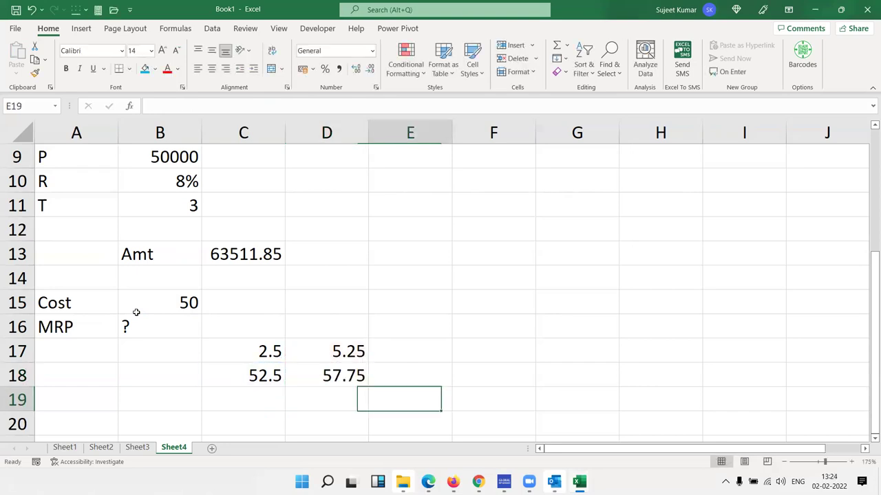
key(Up)
key(Up)
text(=)
key(Down)
key(Left)
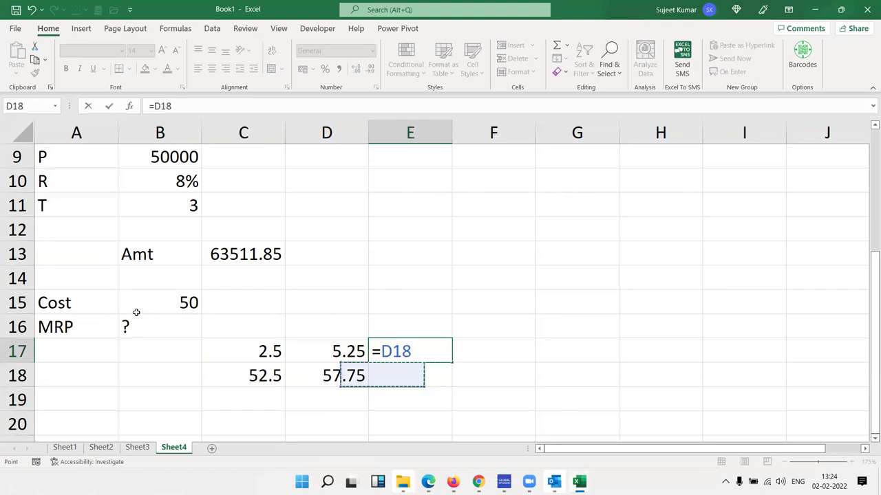
text(15)
key(BackSpace)
key(BackSpace)
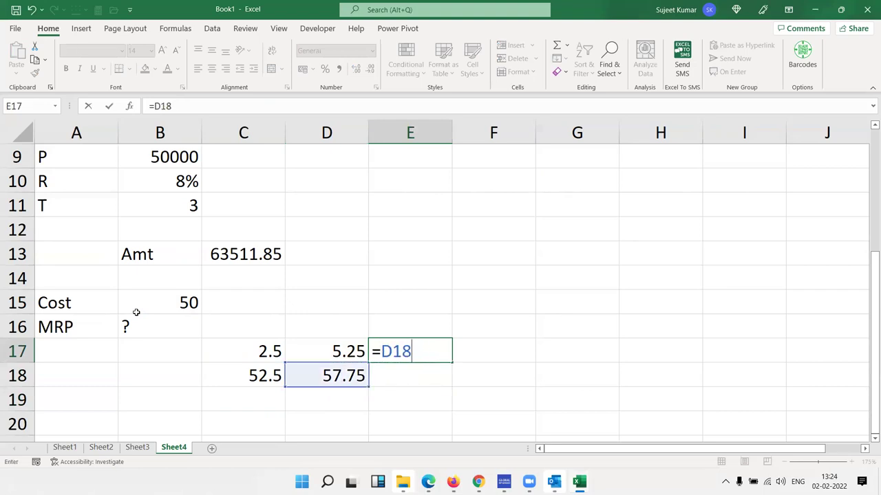
text(*15%)
key(Return)
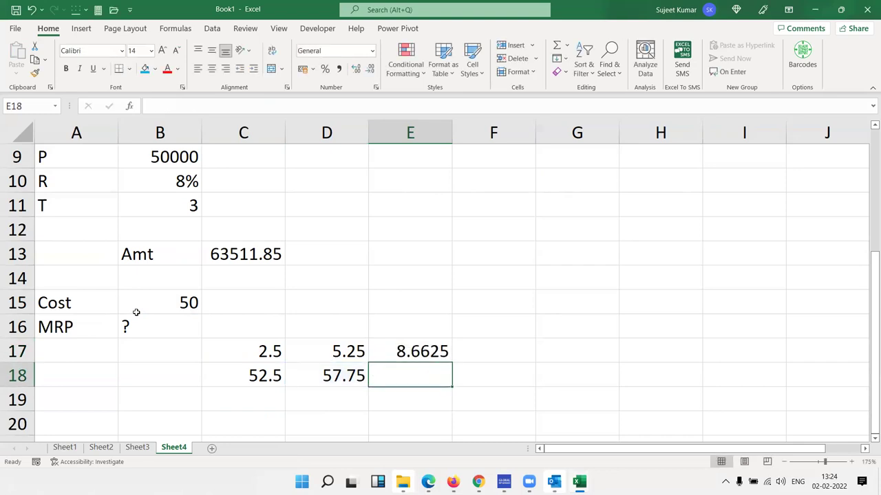
text(=)
key(Left)
text(+)
key(Up)
key(Return)
Enter =E18*20% in F17 (13.2825) and =E18+F17 in F18, giving 79.695
key(Right)
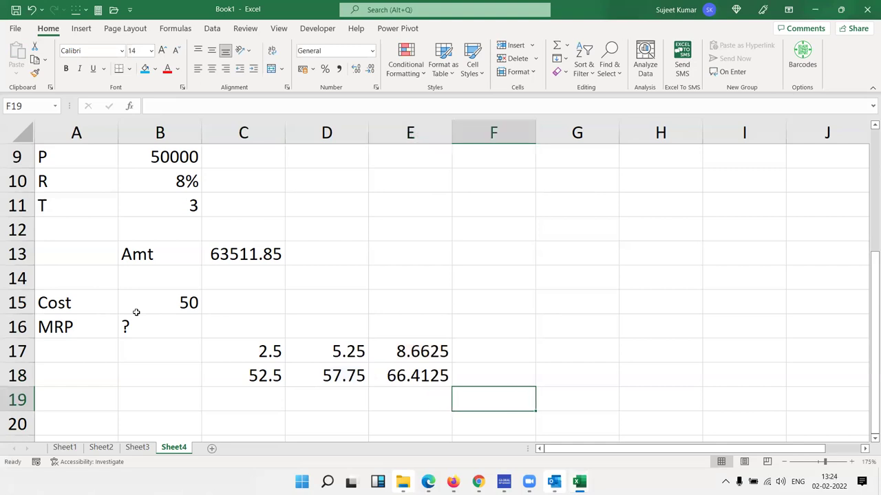
key(Up)
key(Up)
text(=)
key(Left)
key(Down)
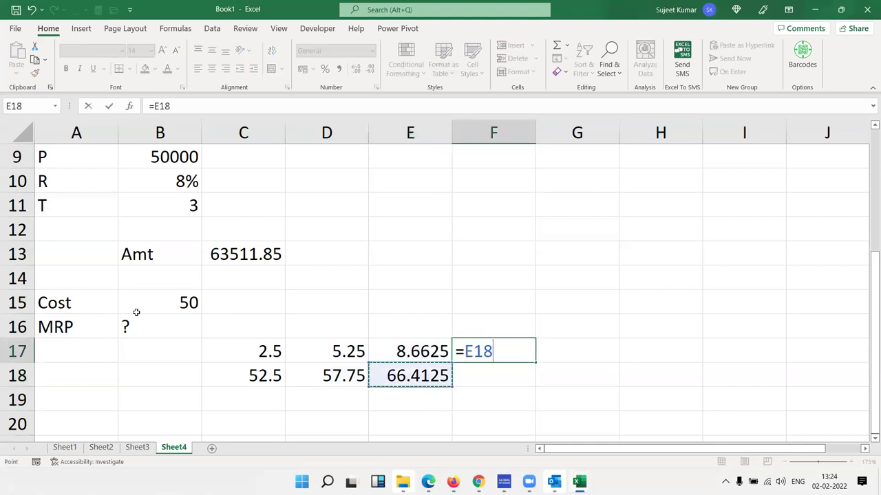
text(*20%)
key(Return)
text(=)
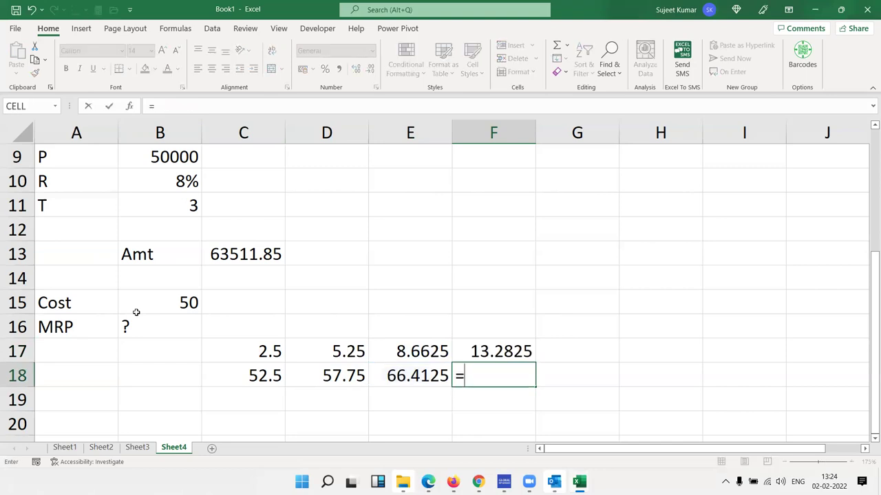
key(Left)
text(+)
key(Up)
key(Return)
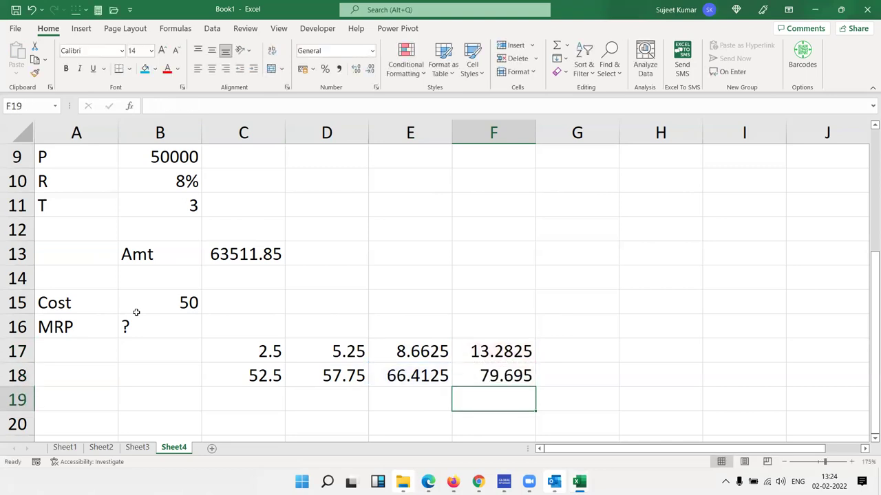
key(Up)
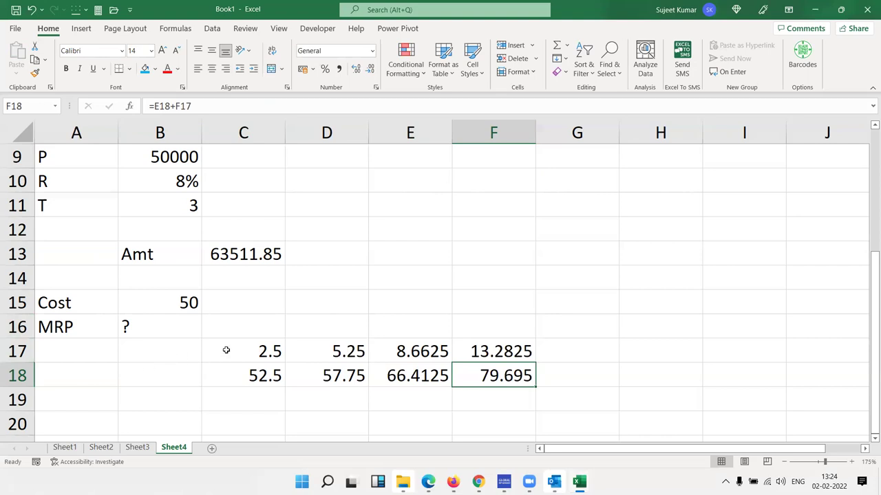
Inspect the markup block and copy the text of C17's 5% markup formula
drag(227, 350, 495, 373)
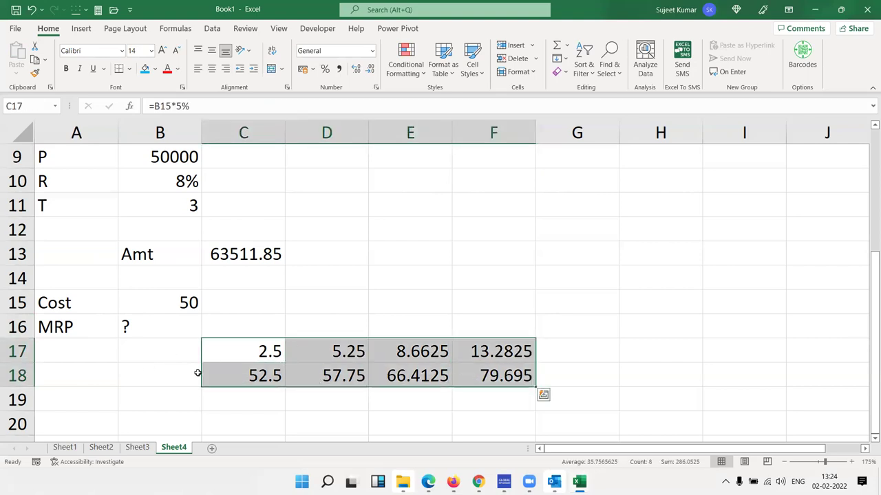
click(500, 373)
drag(500, 373, 340, 352)
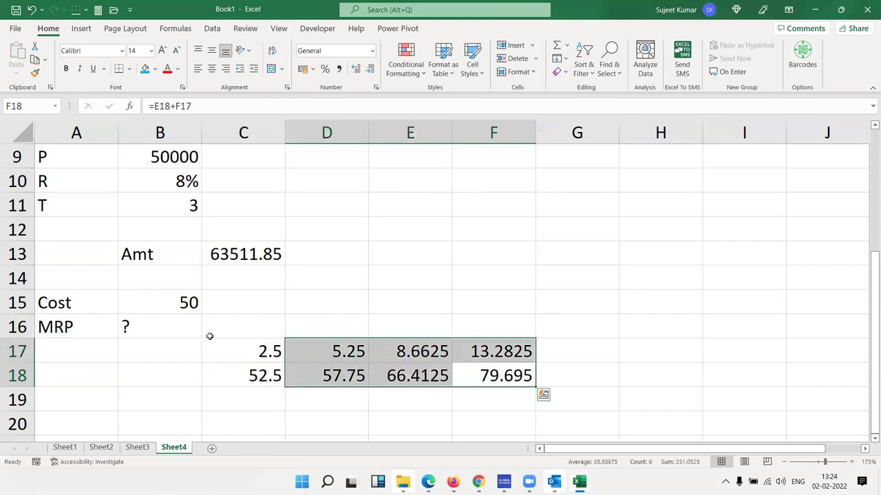
click(187, 328)
double_click(255, 349)
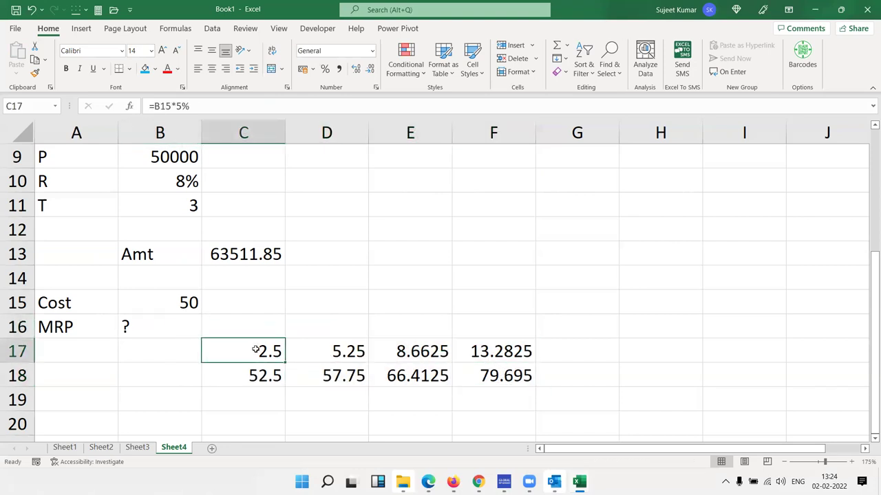
drag(217, 351, 277, 351)
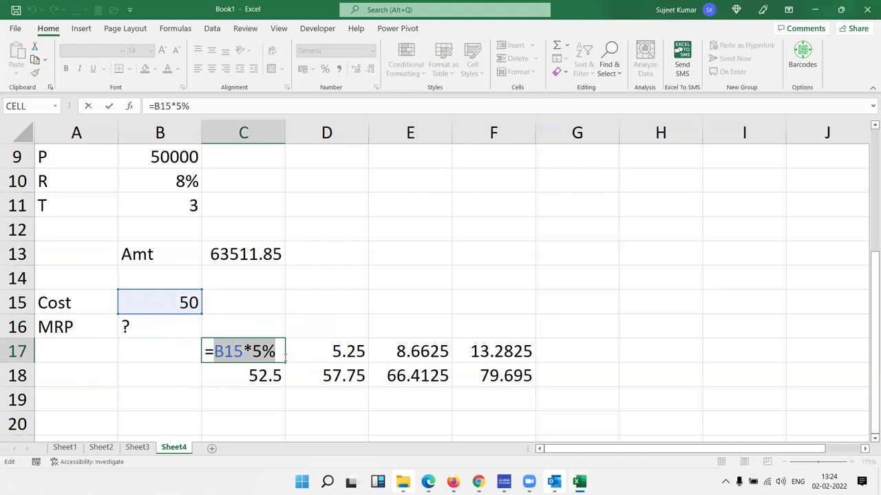
key(ctrl+c)
key(Escape)
Replace C17 in C18's formula with (B15*5%) and delete the 2.5 helper in C17
click(268, 375)
double_click(269, 375)
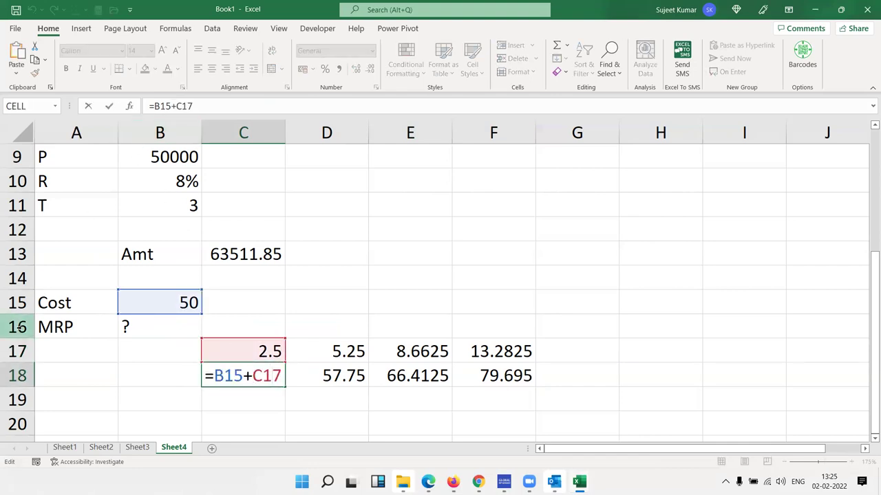
click(253, 376)
drag(253, 376, 282, 376)
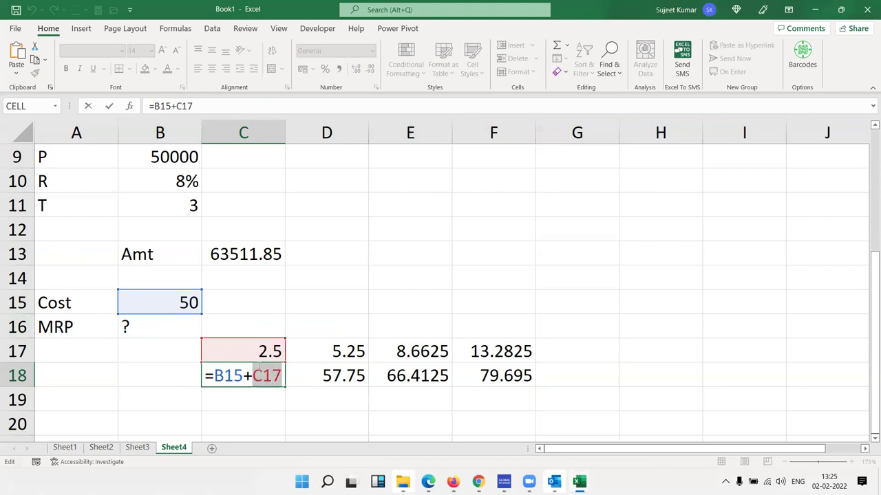
text((B15*5%)
key(Return)
key(Up)
key(Delete)
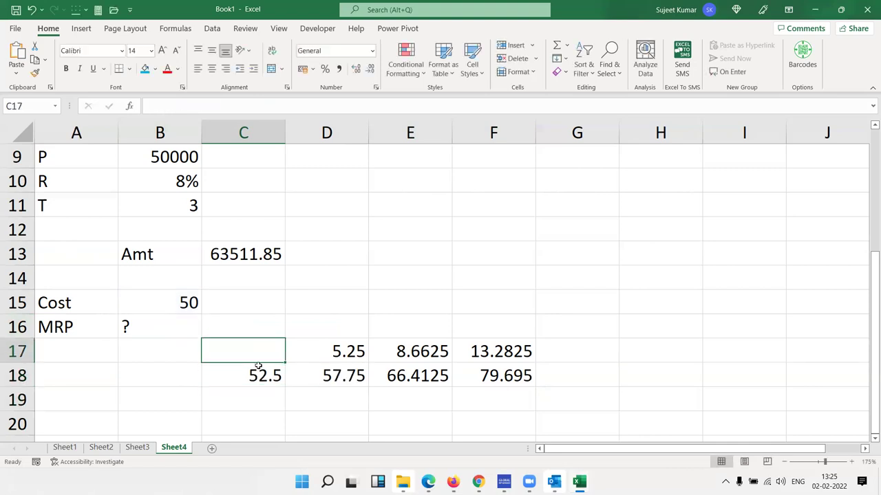
key(Down)
Copy C18's expression and select the C18 reference inside D17's formula
double_click(260, 372)
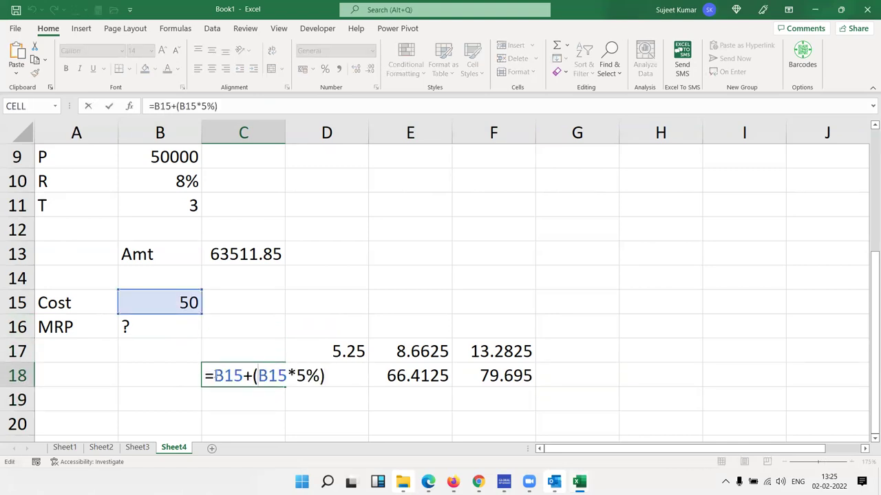
click(213, 375)
drag(213, 375, 335, 383)
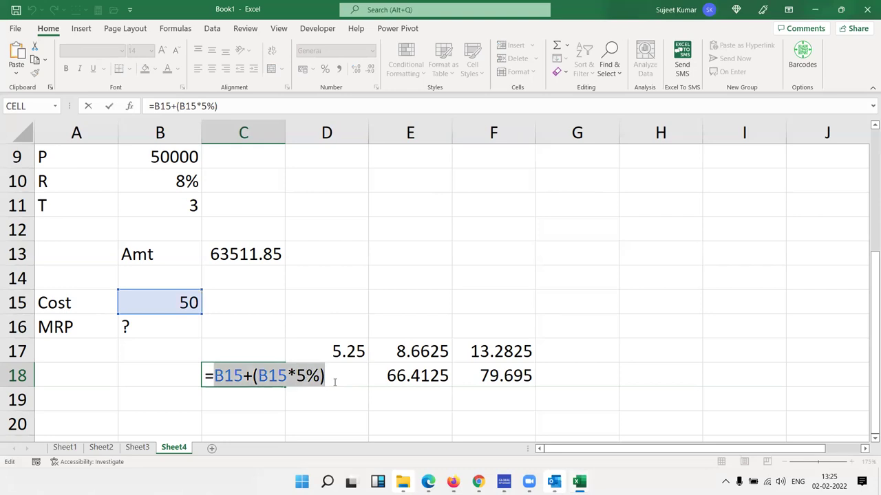
key(Escape)
click(358, 353)
double_click(359, 352)
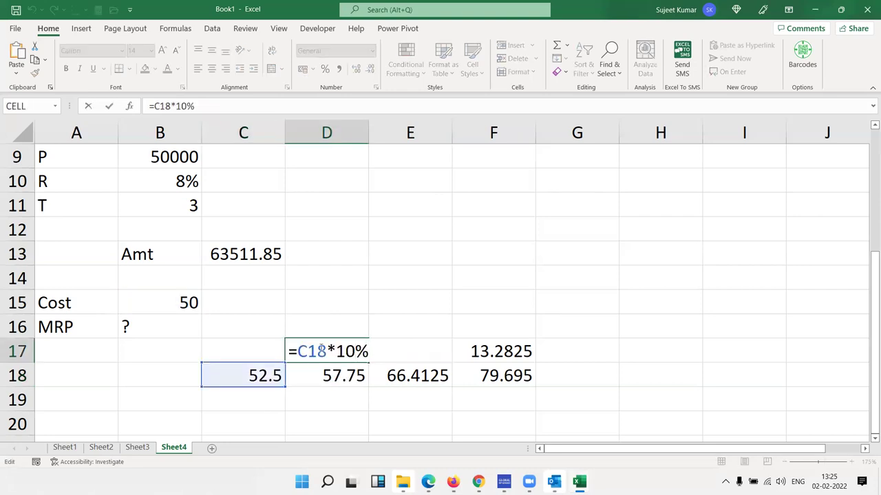
double_click(320, 352)
Replace the C18 references in D17 and D18 with (B15+(B15*5%))
text(())
key(Left)
key(ctrl+v)
key(Return)
click(319, 351)
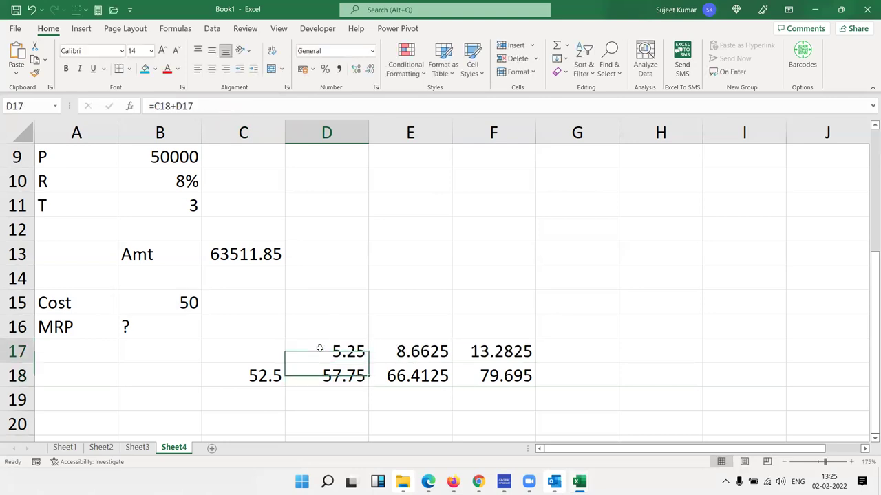
key(Down)
double_click(297, 373)
double_click(306, 377)
text(())
key(Left)
text(B15+(B15*5%))
key(Return)
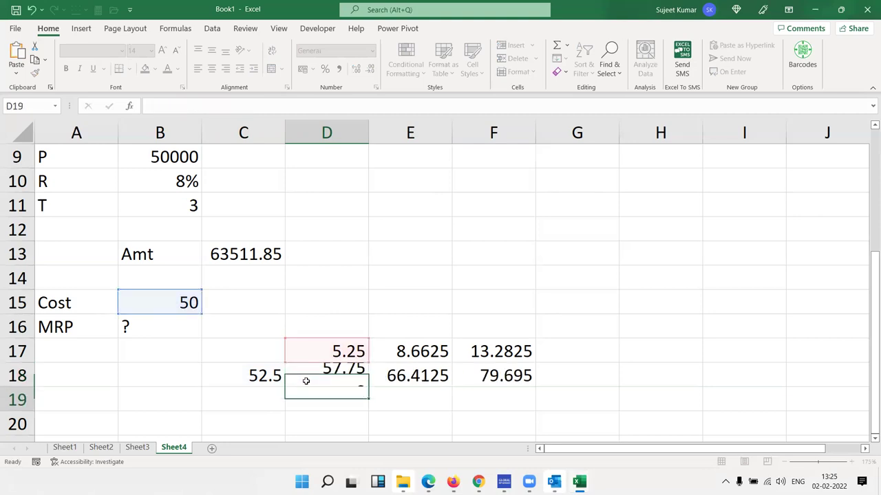
Clear the 52.5 helper value from C18
click(304, 380)
key(Left)
key(Delete)
key(Right)
key(Up)
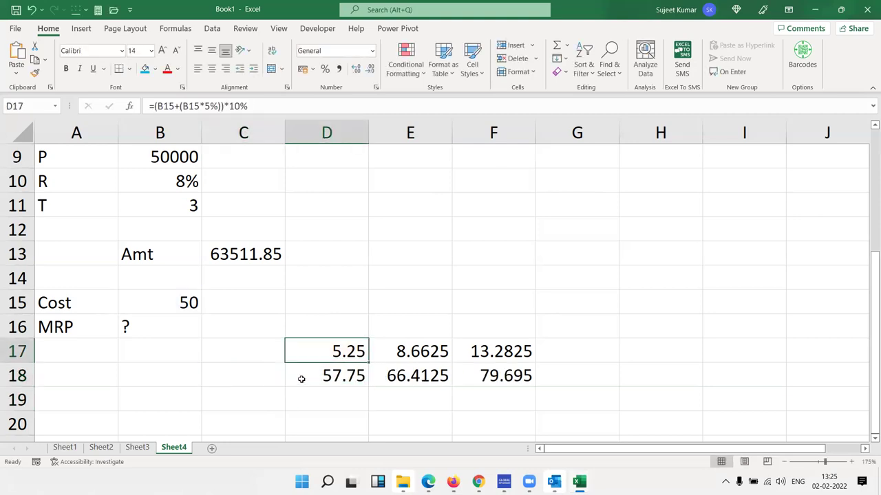
Make D18 =(B15+(B15*5%))+((B15+(B15*5%))*10%) and delete the 5.25 helper in D17
double_click(313, 351)
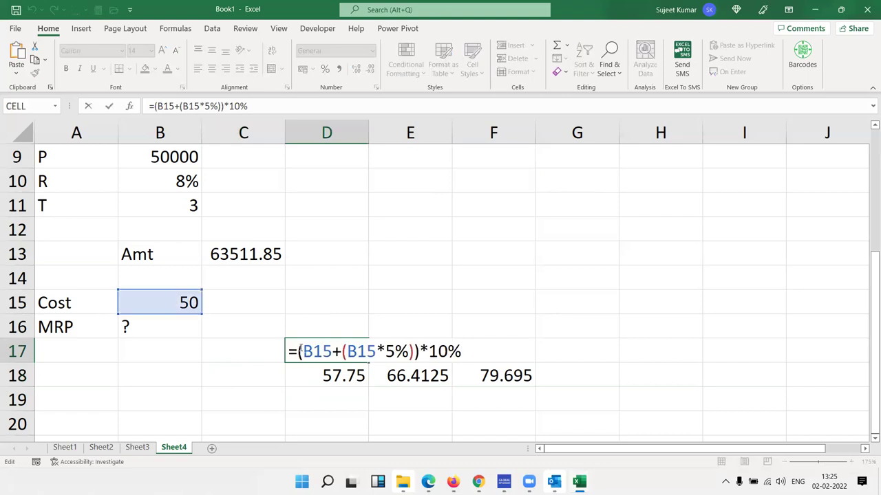
drag(299, 351, 463, 350)
key(Escape)
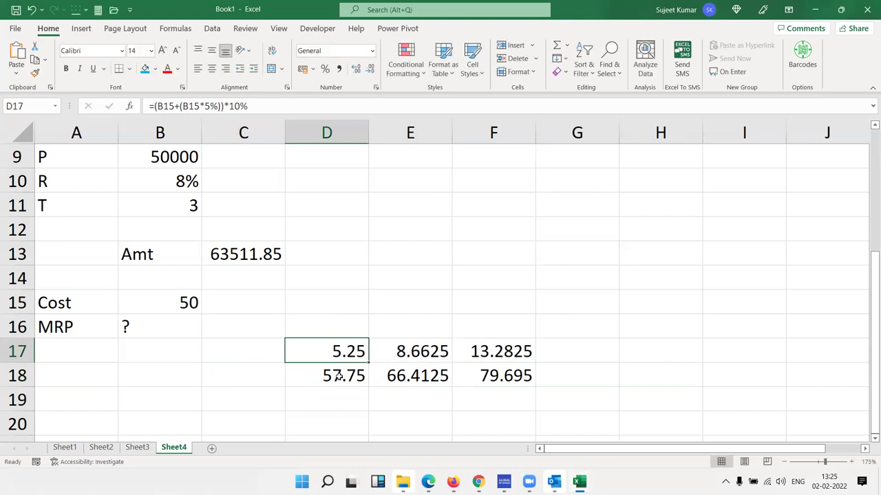
double_click(338, 376)
double_click(435, 376)
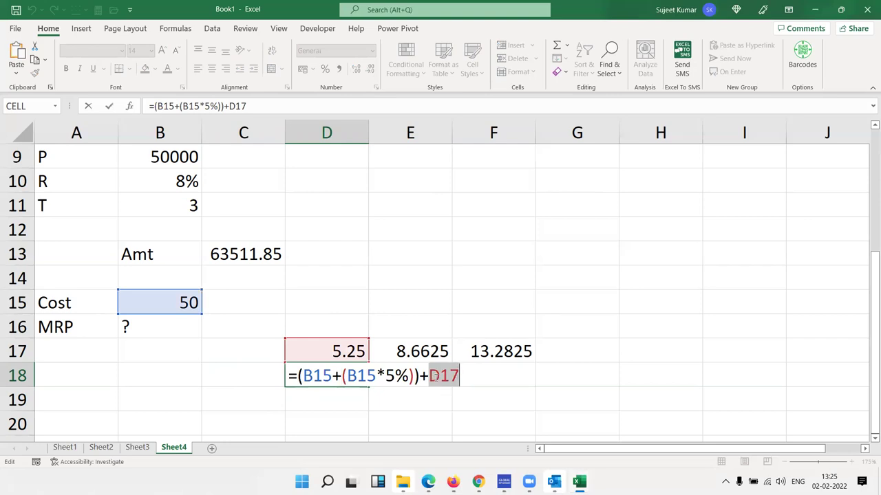
text((B15*5%))+)
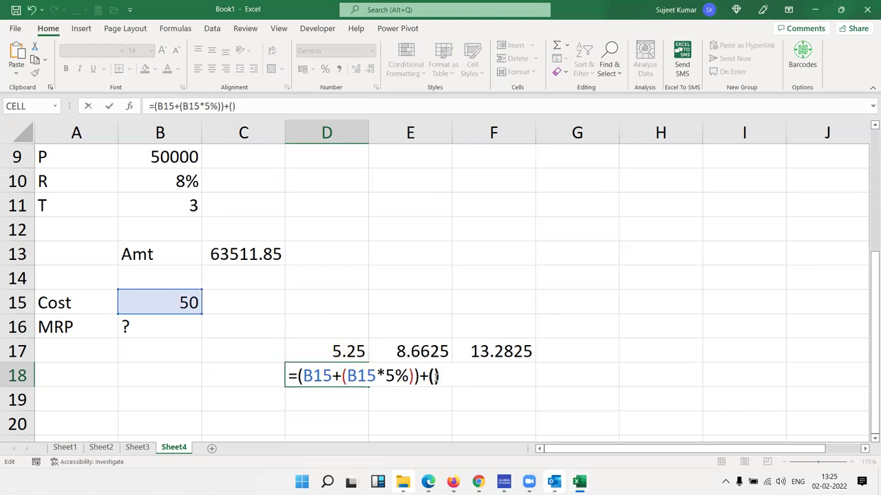
text(((B15+(B15*5%))*10%)
key(Return)
key(Up)
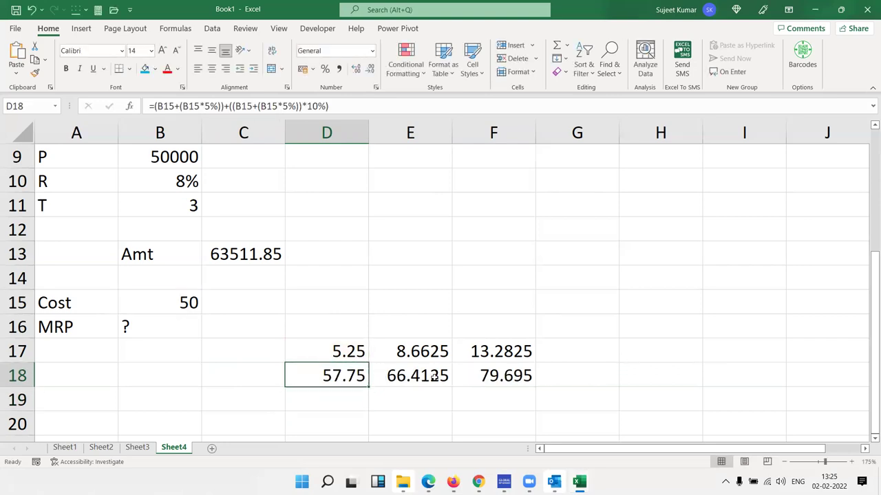
key(Up)
key(Delete)
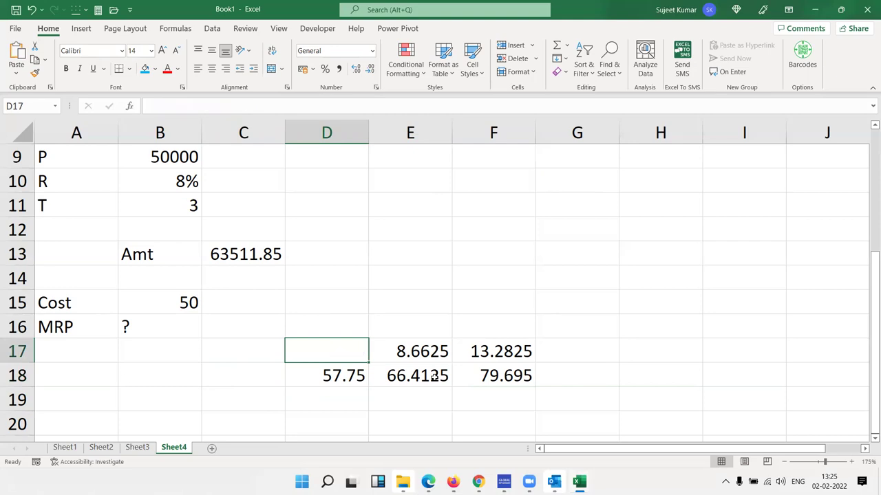
Copy D18's complete nested formula expression
key(Right)
key(Right)
key(Right)
key(Down)
key(Left)
key(Left)
key(Left)
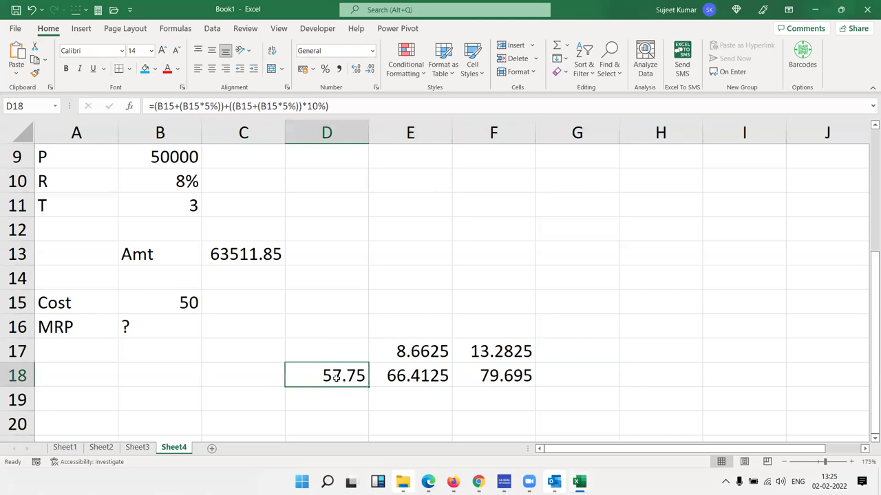
double_click(334, 376)
drag(297, 376, 615, 375)
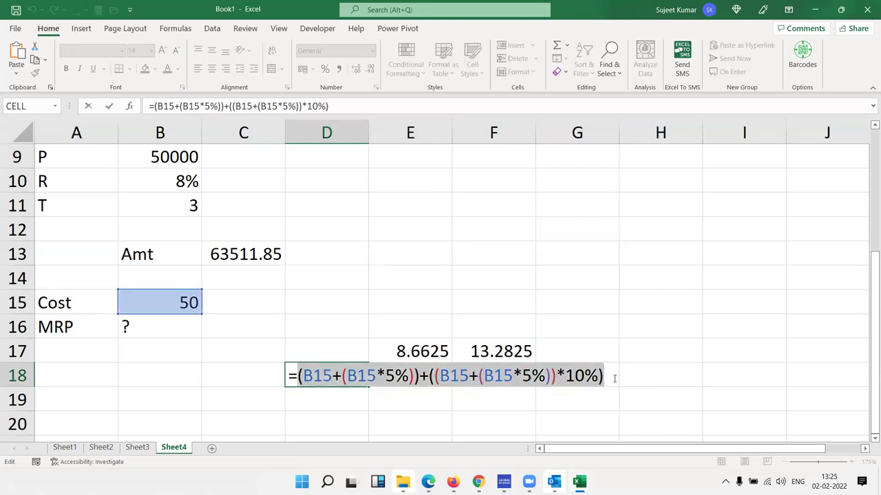
key(Escape)
Replace the D18 reference in E17 with the bracketed nested 10% expression
double_click(442, 353)
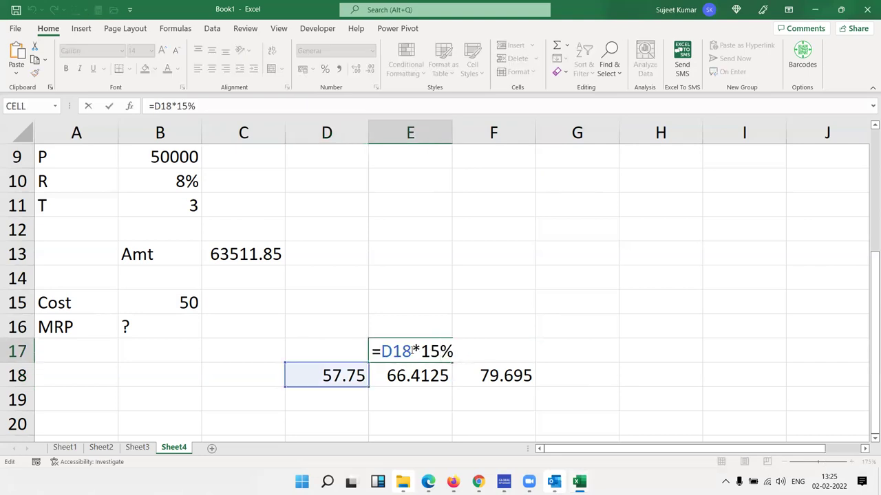
double_click(410, 351)
text(())
key(Left)
key(ctrl+v)
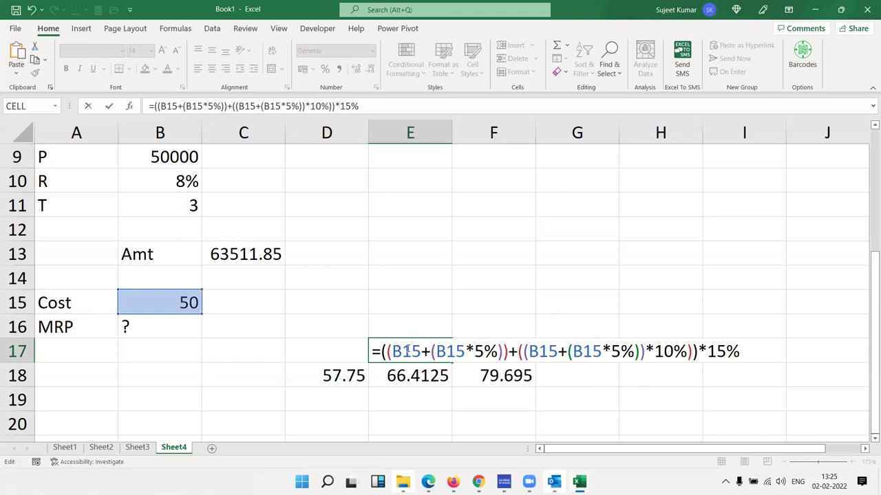
key(Return)
Replace D18 in E18's formula with the bracketed B15 markup expression, then clear D18's 57.75
double_click(397, 374)
double_click(397, 375)
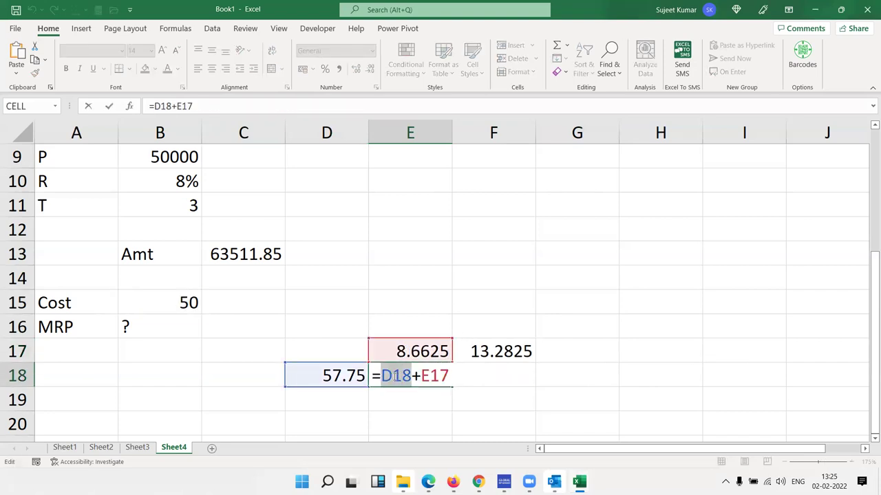
text(())
key(Left)
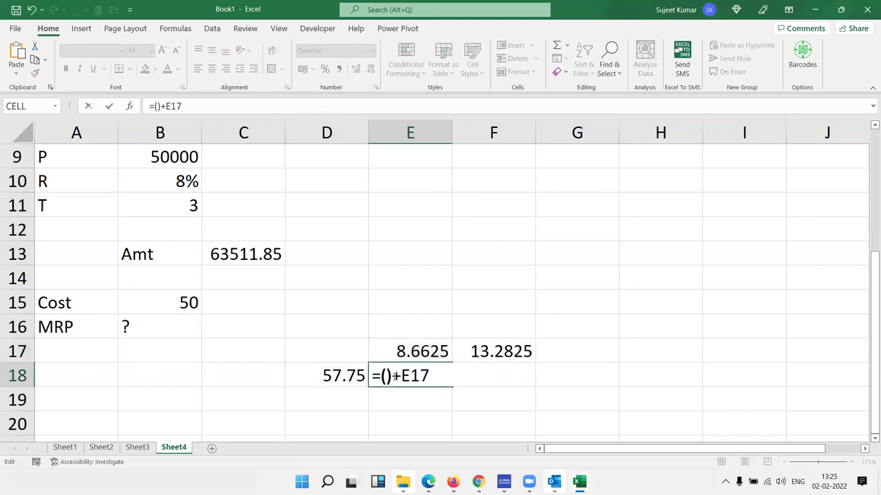
key(ctrl+v)
key(ctrl+Return)
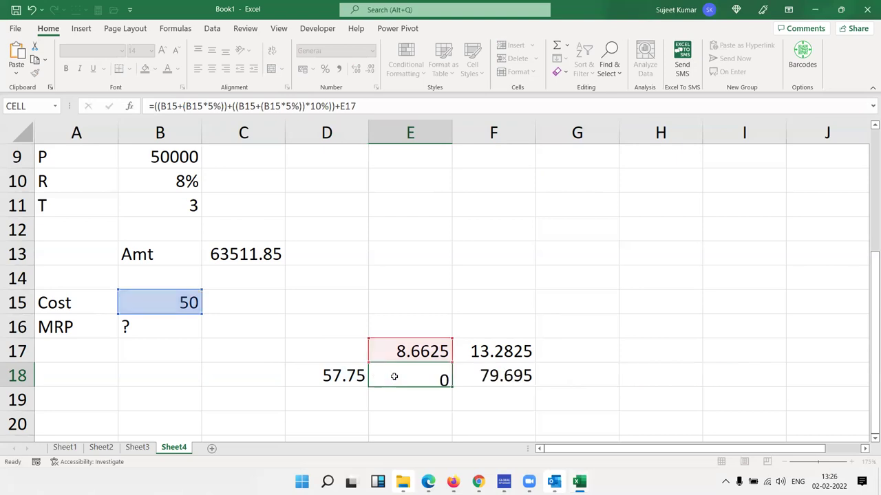
key(Left)
key(Delete)
key(Up)
key(Right)
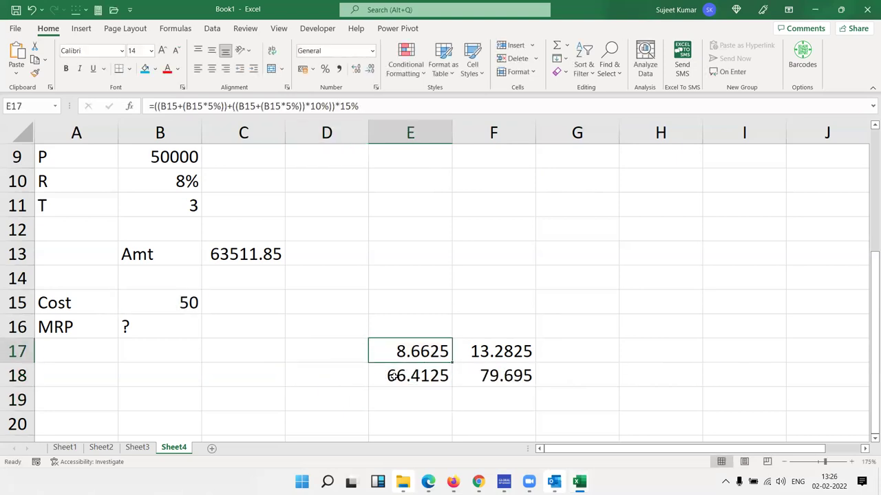
Substitute E17's formula in brackets for the E17 reference in E18, then clear E17
double_click(403, 354)
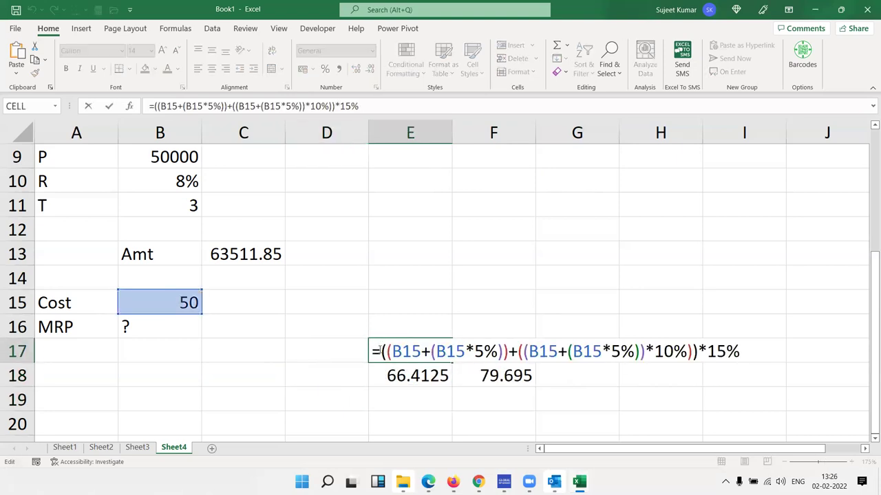
drag(379, 352, 809, 354)
key(ctrl+c)
key(Return)
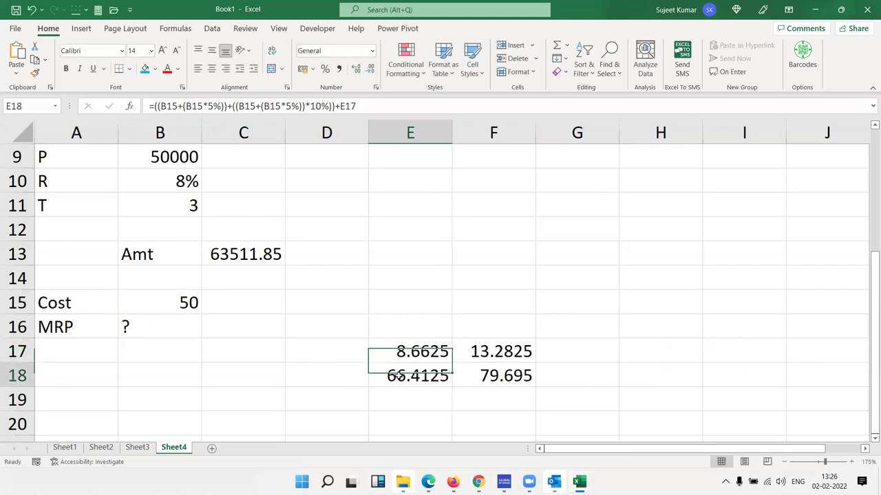
double_click(399, 376)
double_click(732, 375)
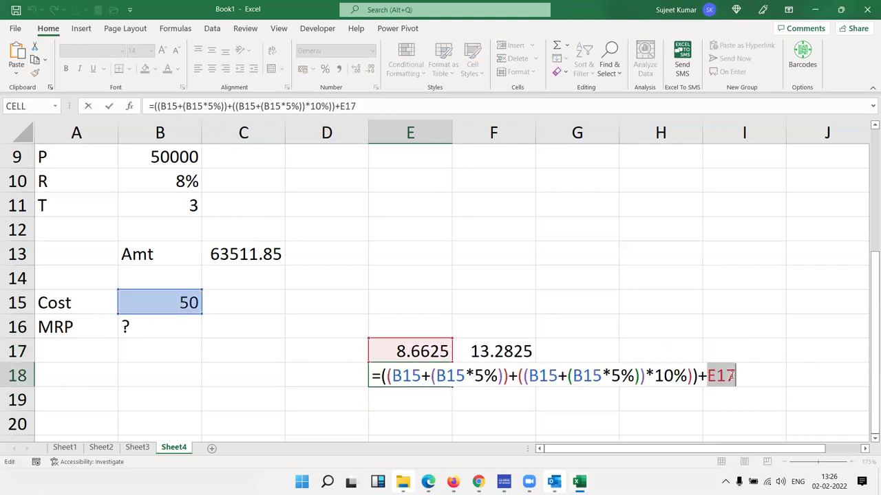
text(())
key(Left)
key(ctrl+v)
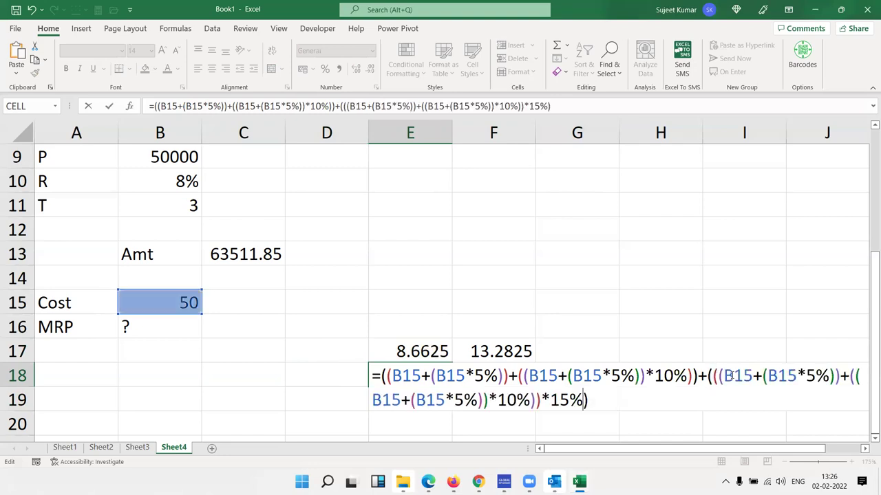
key(Return)
key(Up)
key(Up)
key(Delete)
key(Down)
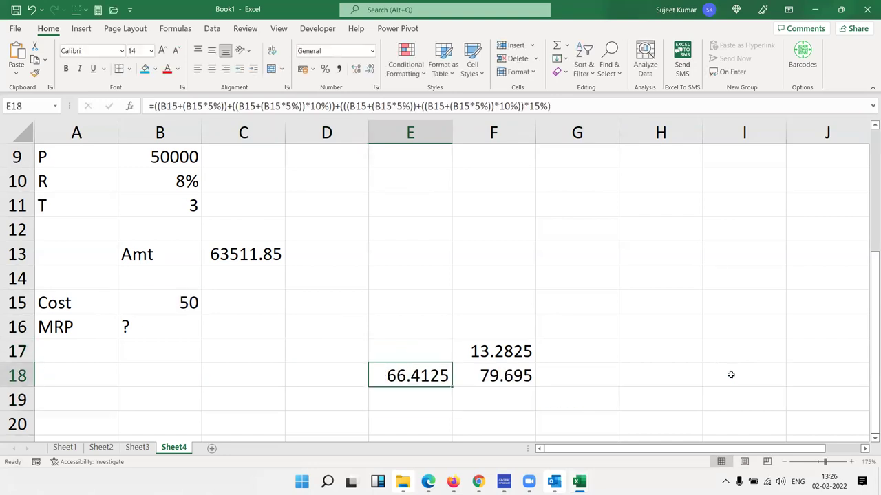
Select E18's formula text after the equals sign to copy it
double_click(412, 377)
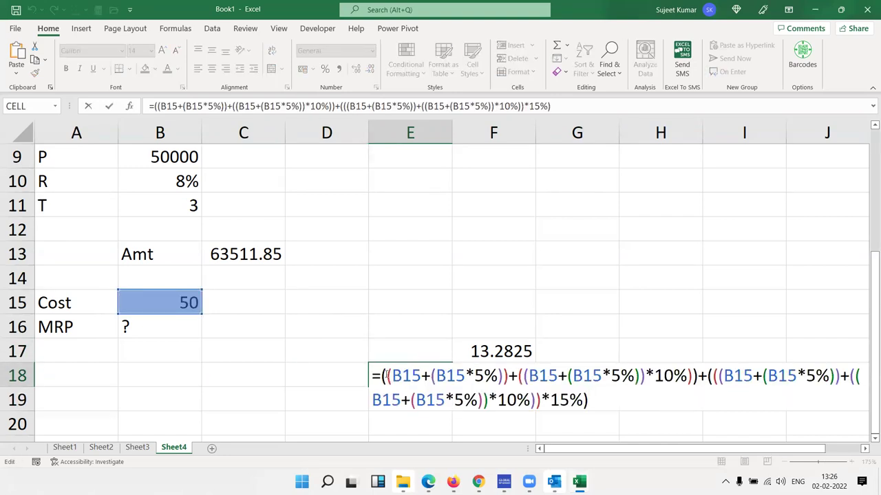
drag(386, 377, 619, 417)
click(556, 393)
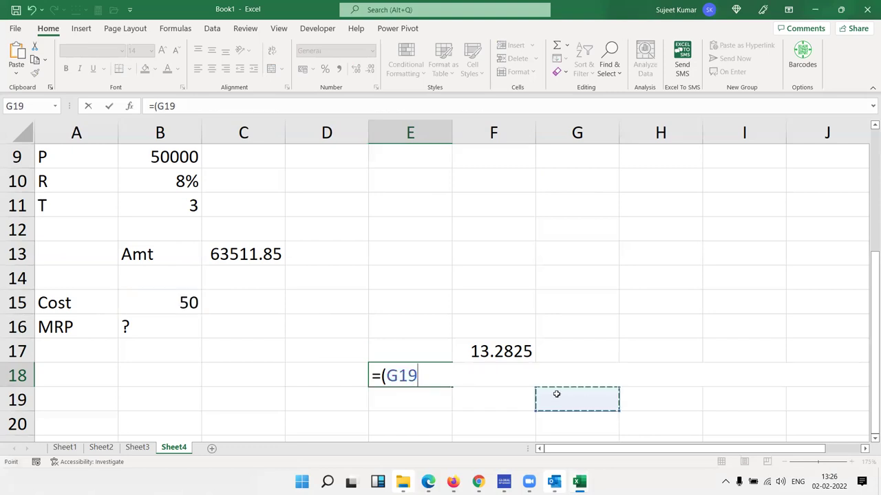
key(Escape)
double_click(421, 379)
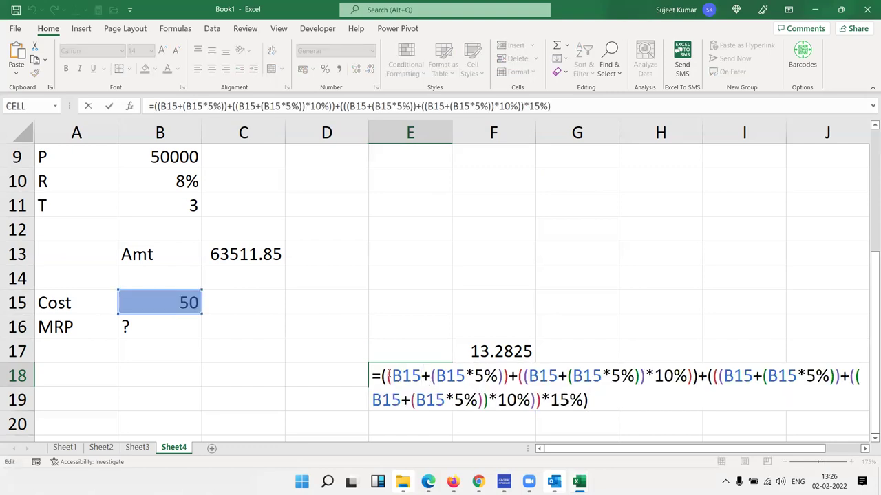
drag(383, 375, 591, 402)
key(ctrl+c)
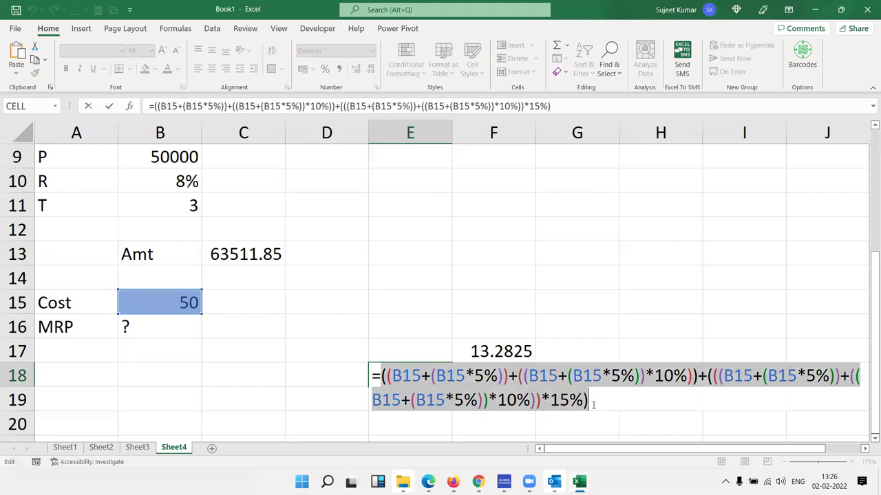
Replace the E18 reference in F17 with E18's formula in brackets
key(Escape)
double_click(488, 354)
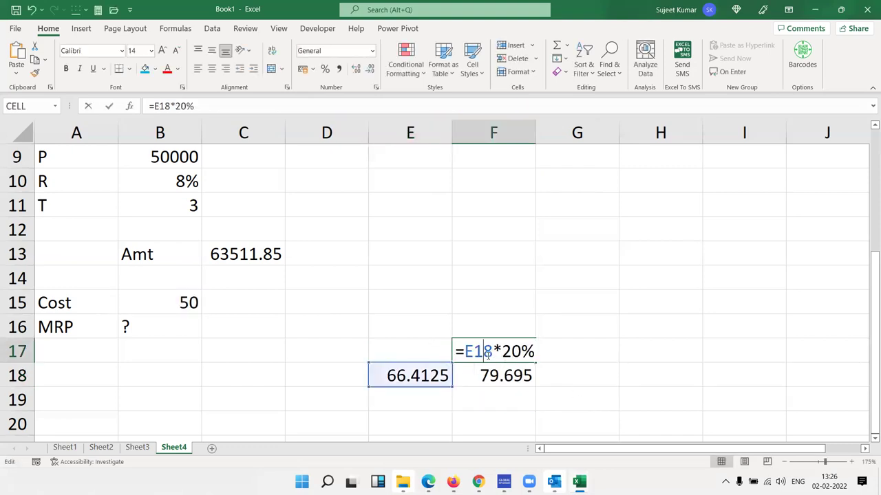
double_click(487, 351)
text(())
key(Left)
key(ctrl+v)
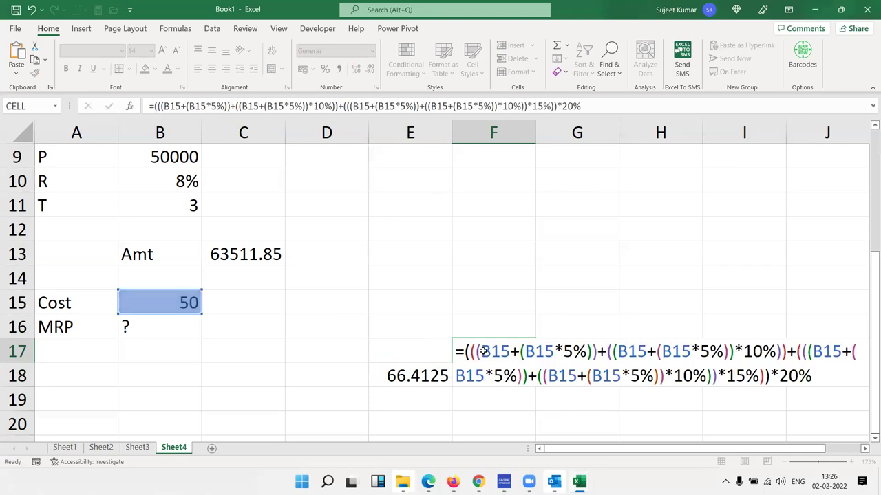
key(Return)
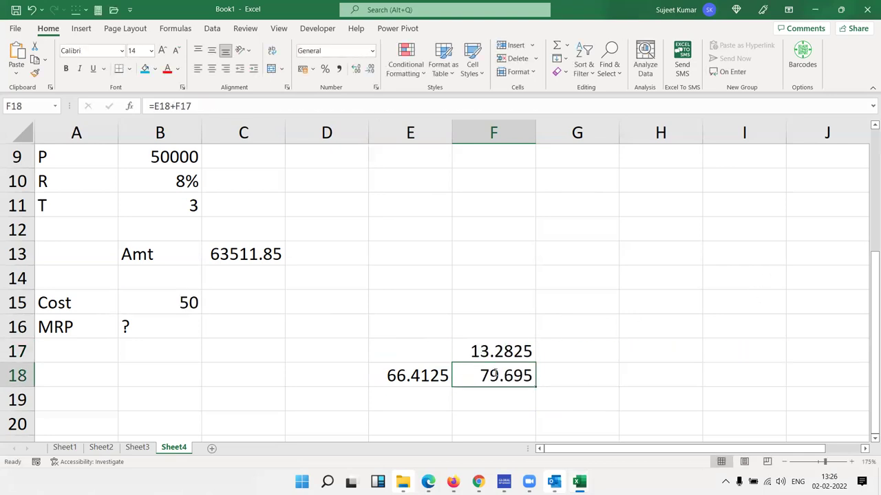
Replace E18 in F18's formula with the bracketed copied formula, then clear E18's 66.4125
double_click(494, 373)
double_click(482, 375)
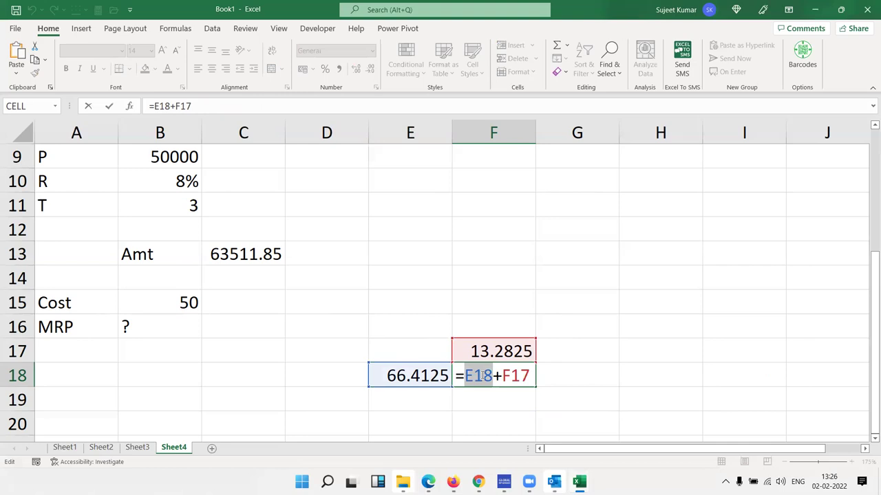
text(())
key(Left)
key(ctrl+v)
key(Return)
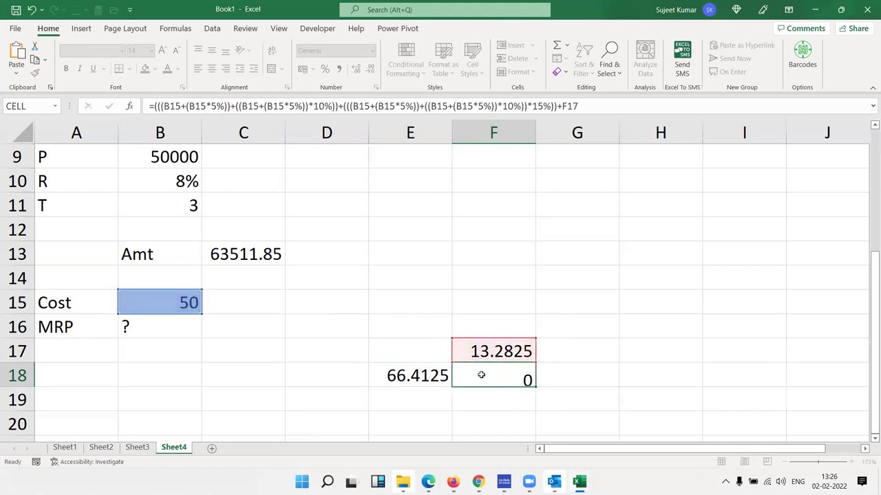
key(Return)
key(Up)
key(Left)
key(Right)
key(Up)
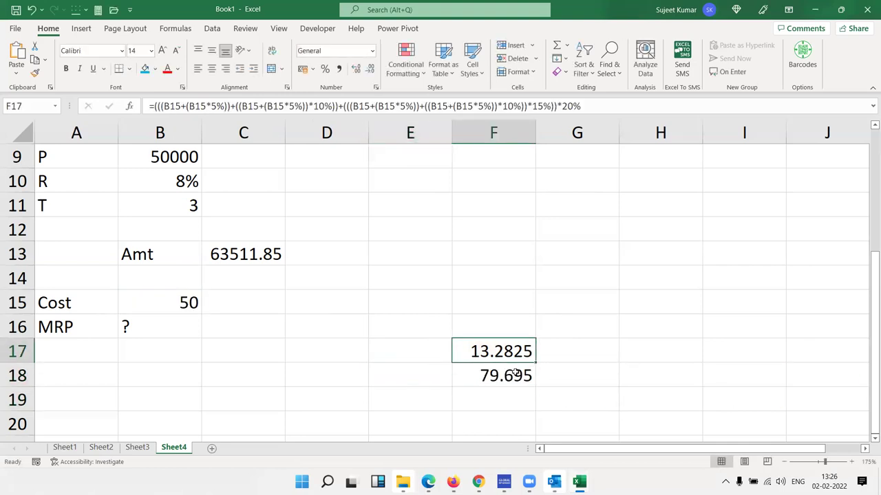
Substitute F17's bracketed formula for the F17 reference in F18, adding *20%
double_click(486, 352)
drag(463, 351, 811, 375)
key(ctrl+c)
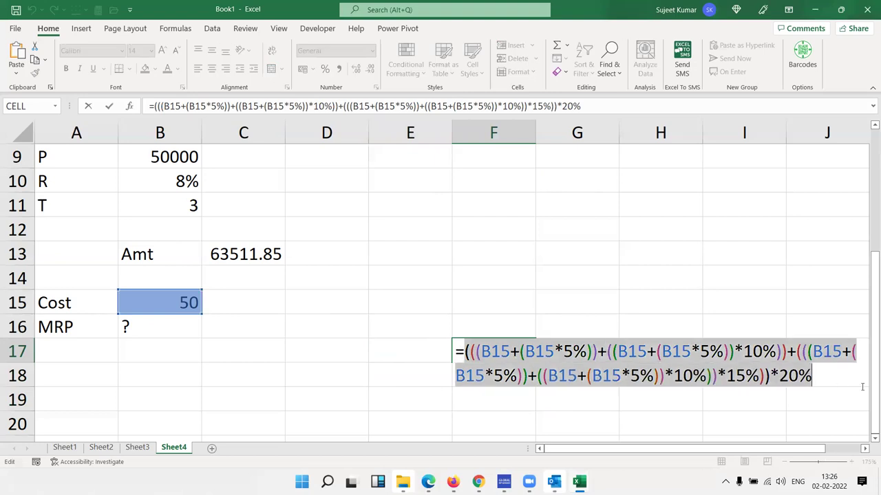
key(Escape)
double_click(503, 373)
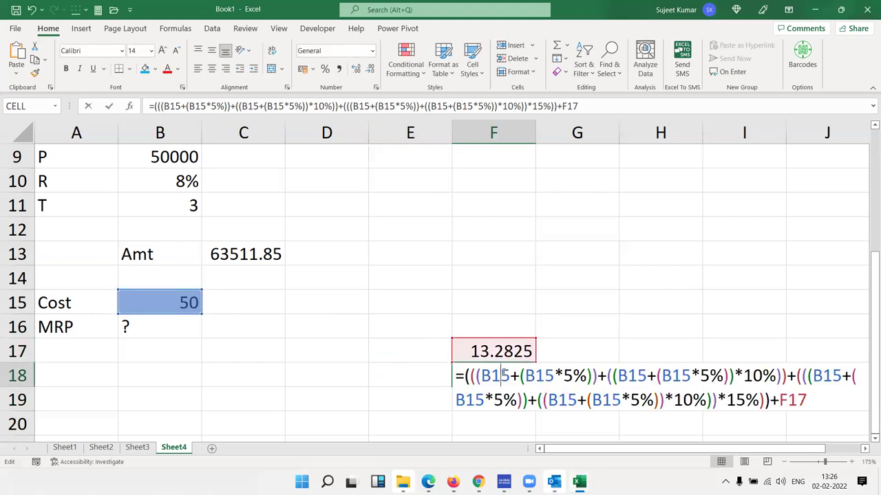
double_click(793, 399)
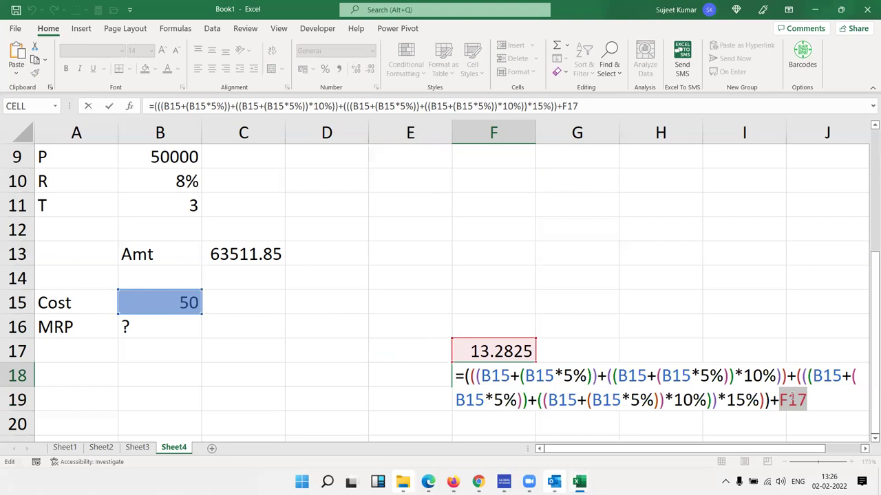
text(())
key(Left)
key(ctrl+v)
text(*20%)
key(Return)
Clear F17's 13.2825 and copy F18's finished formula
key(Up)
key(Up)
key(Delete)
key(Down)
key(ctrl+c)
Paste the finished nested markup formula into B16 and review it, showing 79.695
click(153, 318)
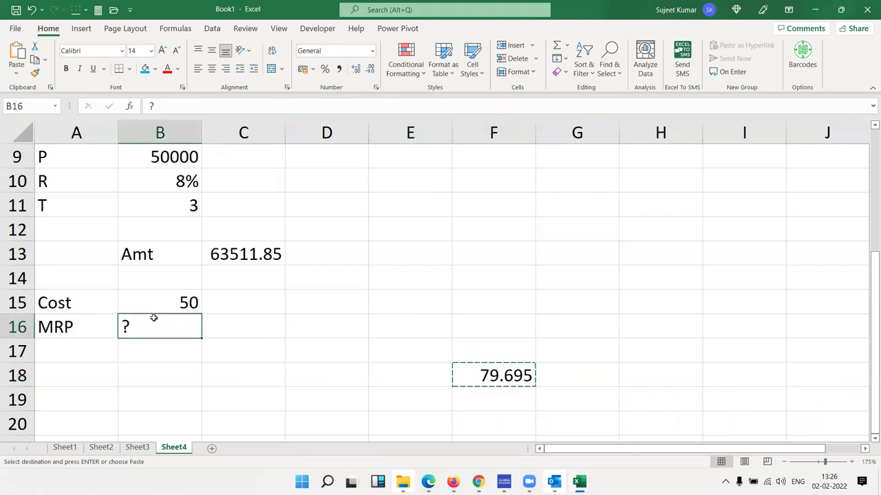
key(Return)
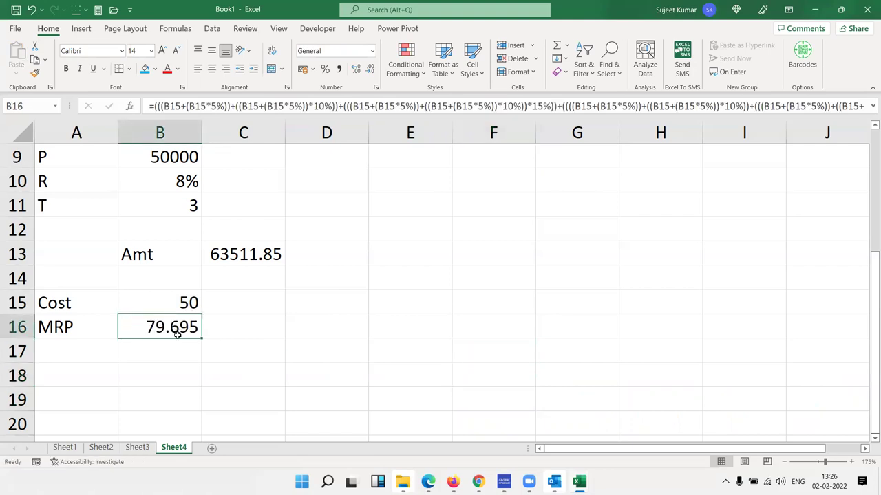
double_click(177, 327)
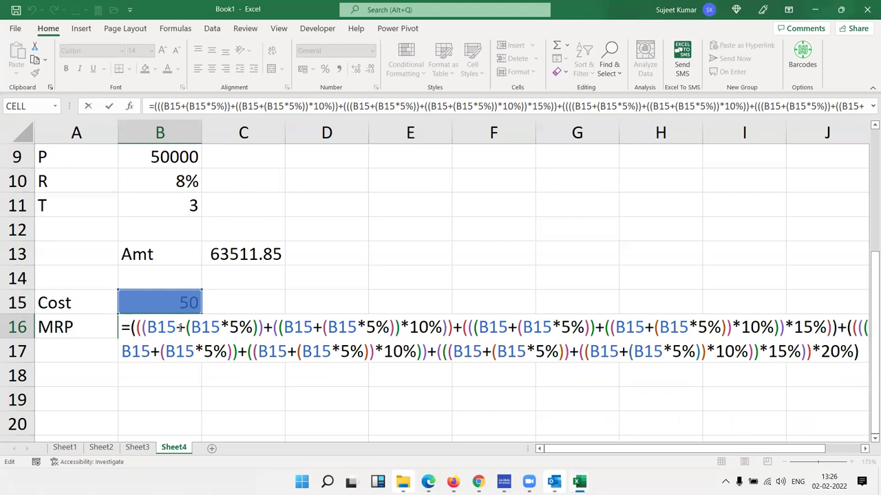
key(Return)
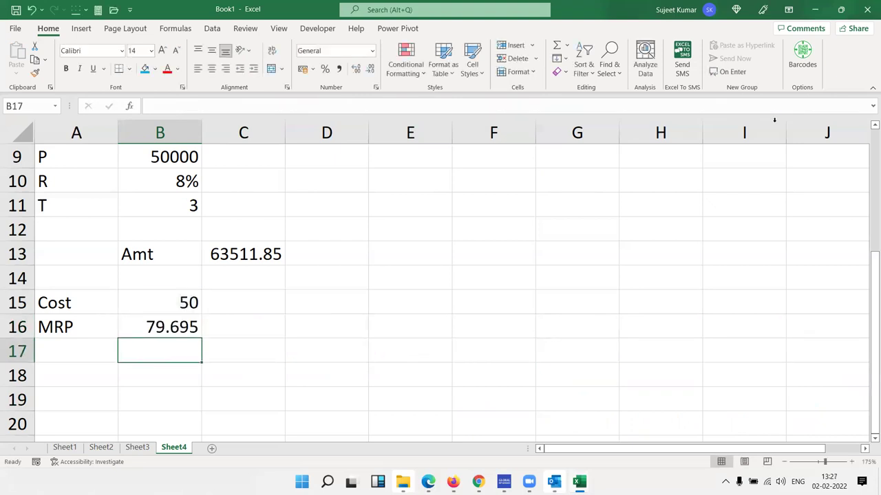
scroll(538, 291, up, 3)
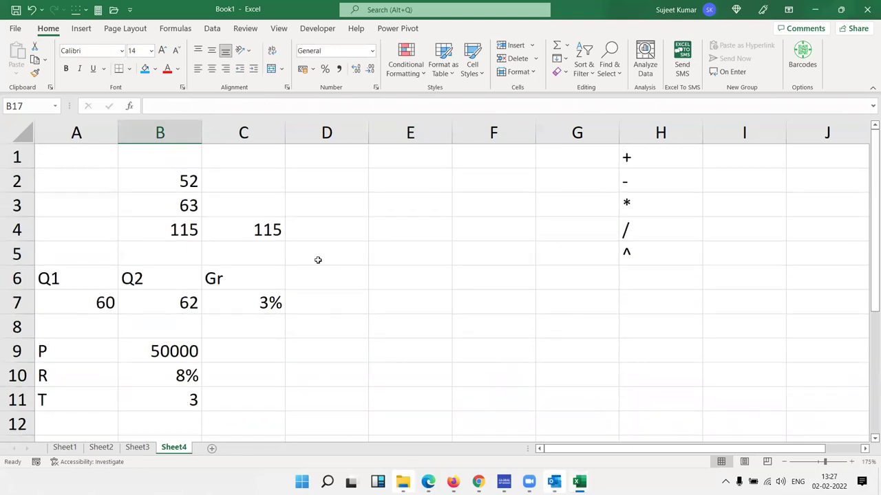
scroll(265, 357, down, 10)
scroll(265, 357, up, 10)
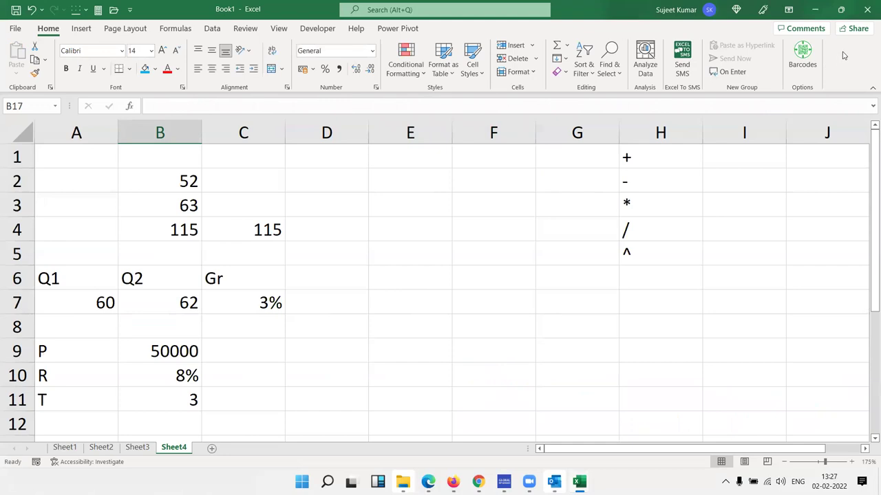